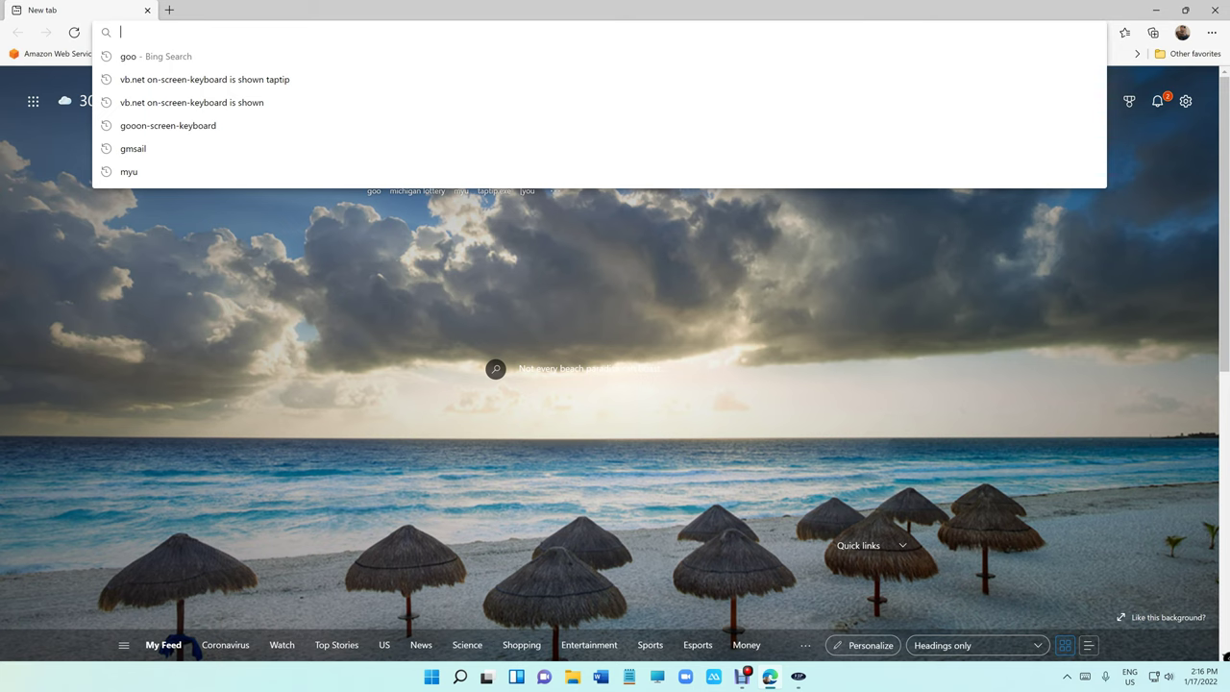
Step: Go to Google and search for "download google drive"
{"action": "type", "text": "goo"}
{"action": "key", "text": "Return"}
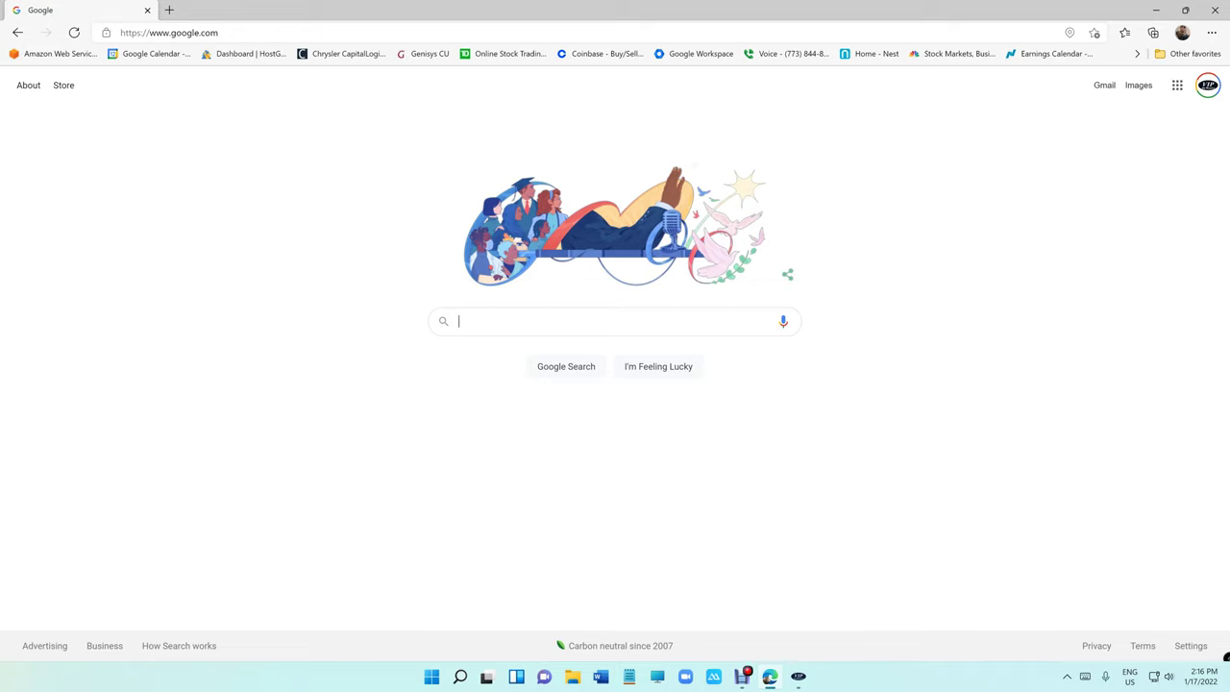
{"action": "left_click", "coordinate": [534, 311]}
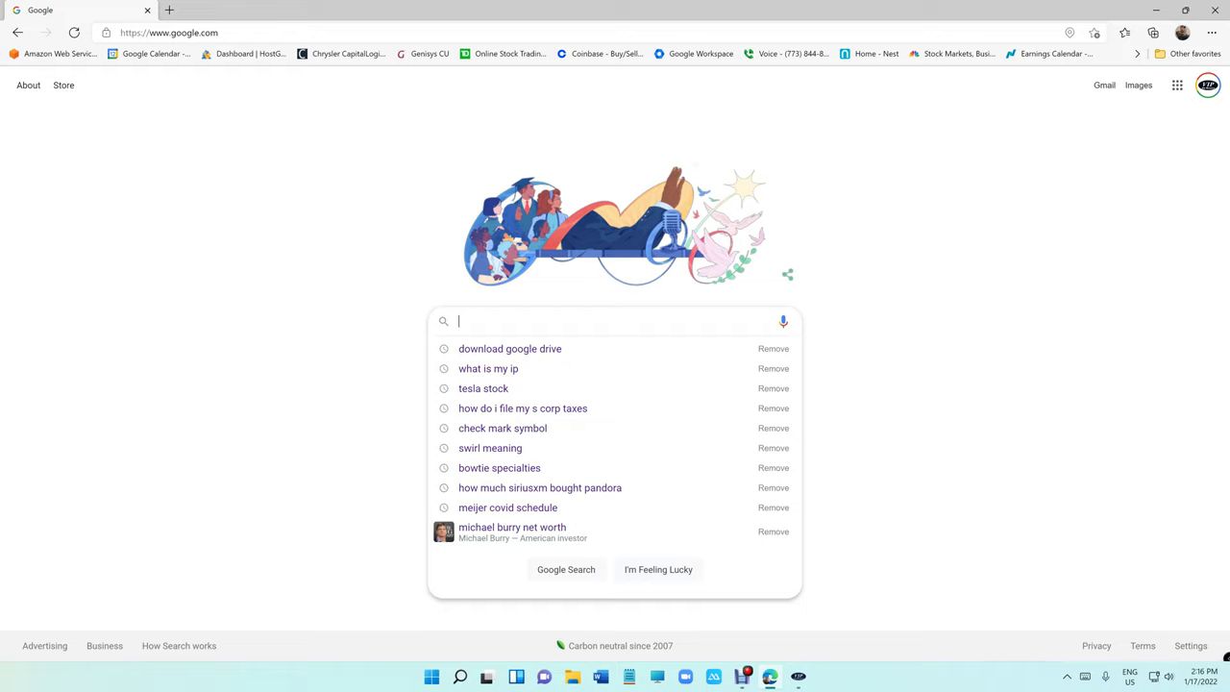
{"action": "left_click", "coordinate": [278, 33]}
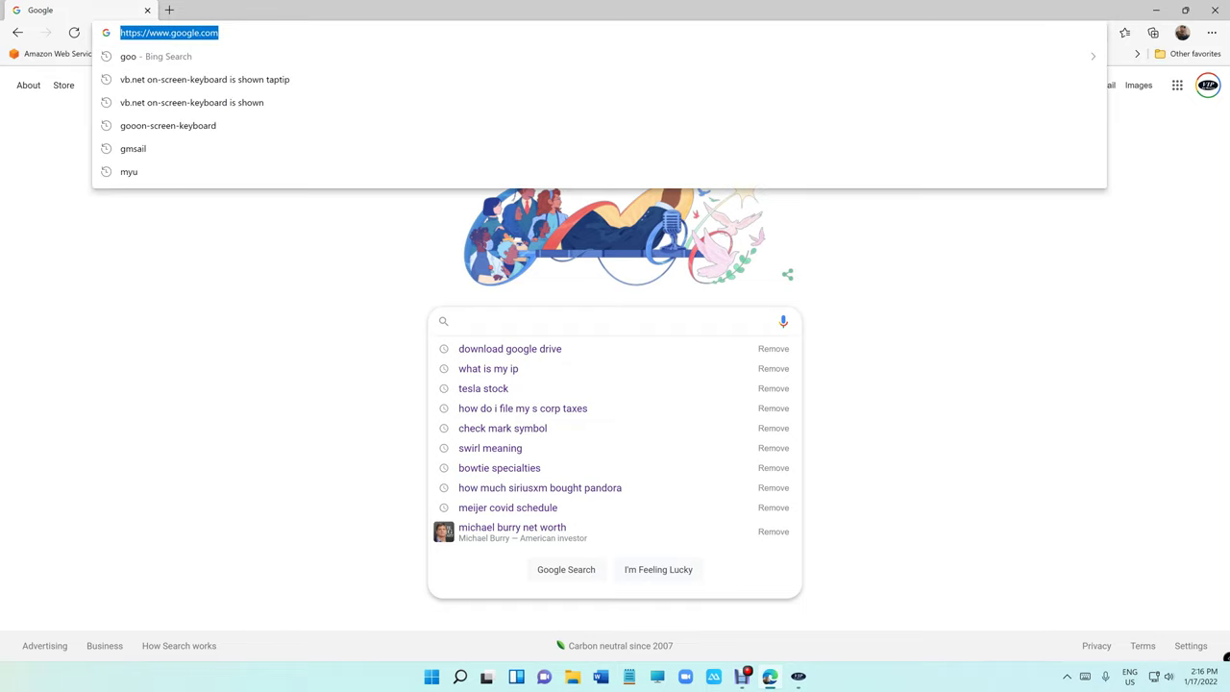
{"action": "left_click", "coordinate": [543, 353]}
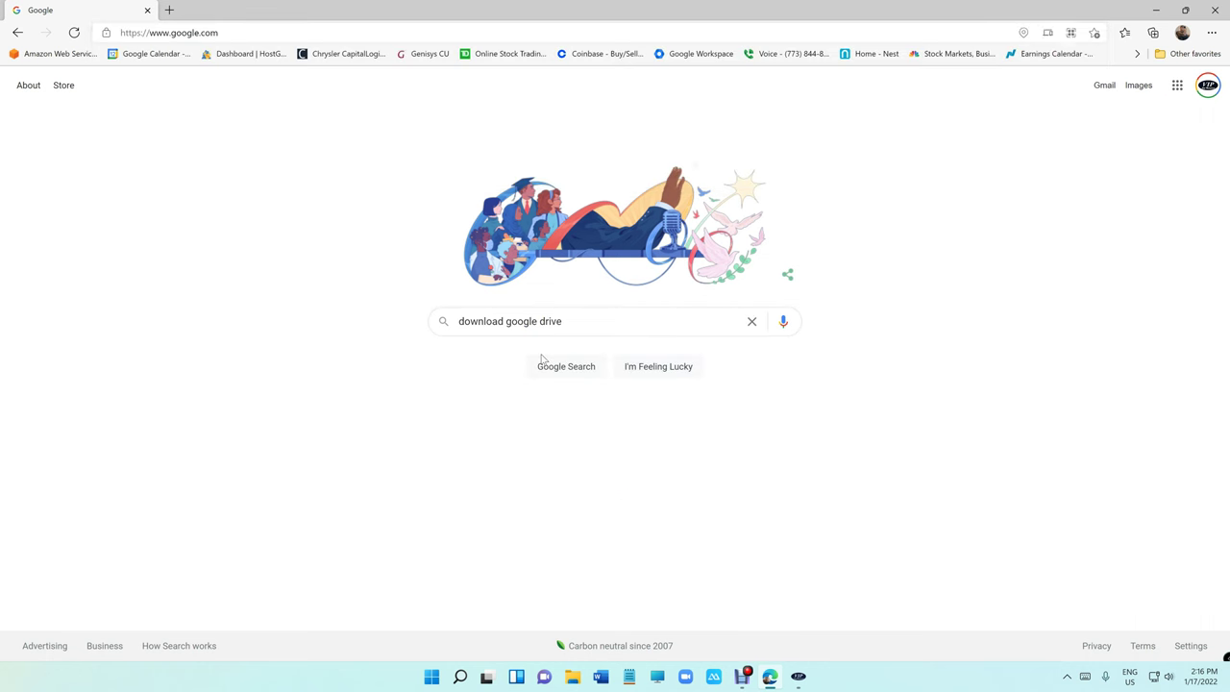
{"action": "left_click", "coordinate": [541, 357]}
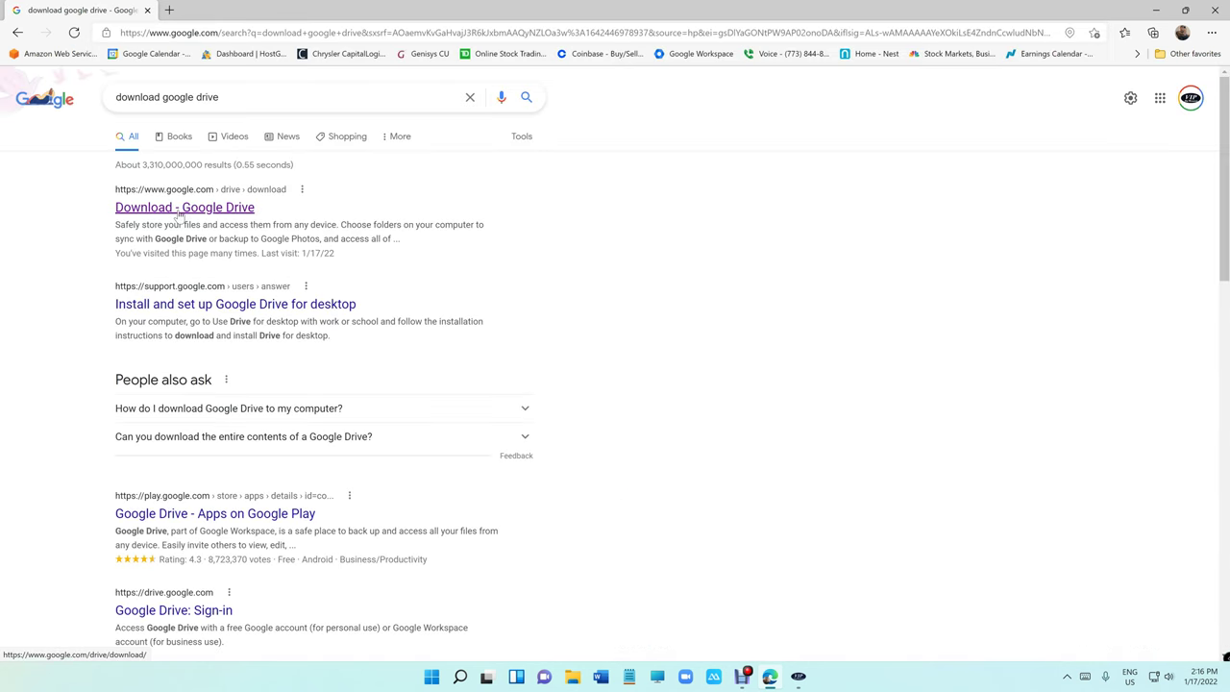
Step: Download Drive for desktop from the Google Drive download page and open the setup file
{"action": "left_click", "coordinate": [178, 214]}
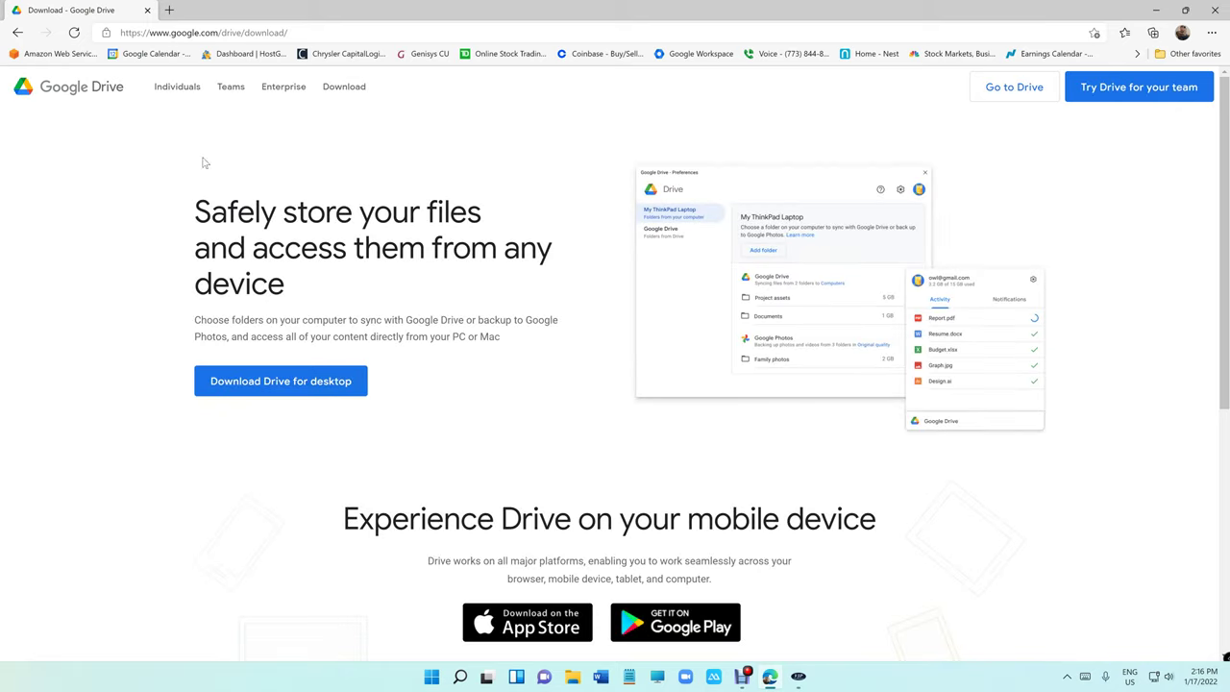
{"action": "left_click", "coordinate": [298, 377]}
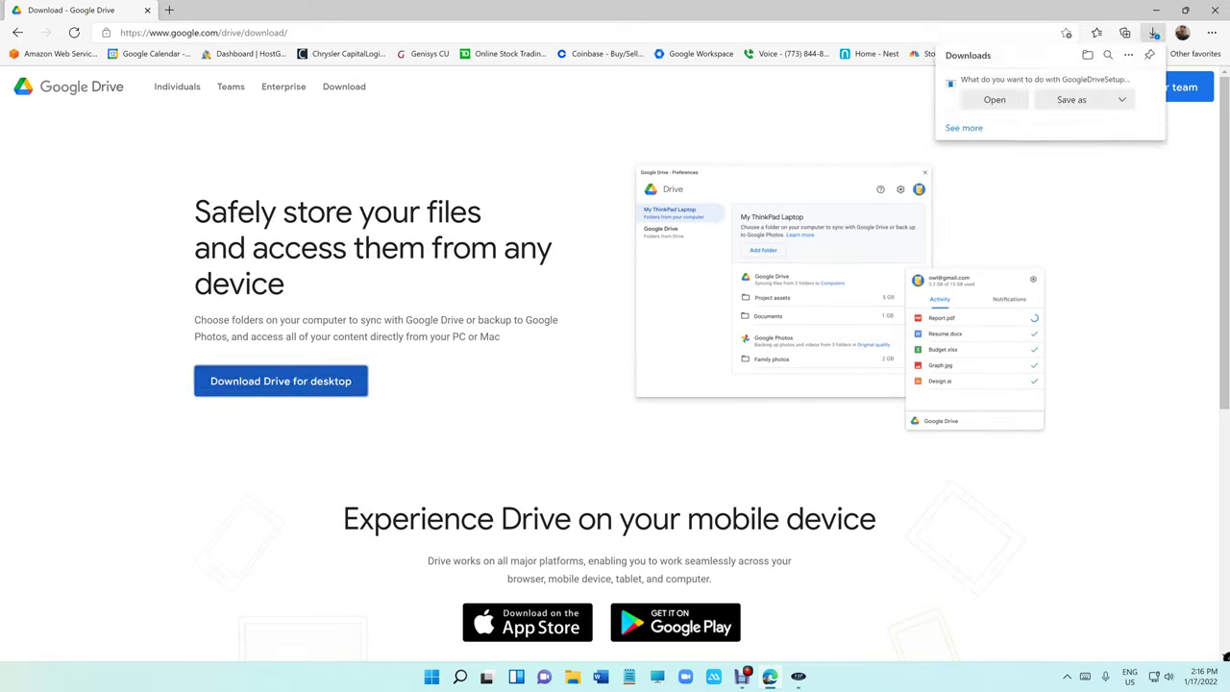
{"action": "left_click", "coordinate": [994, 100]}
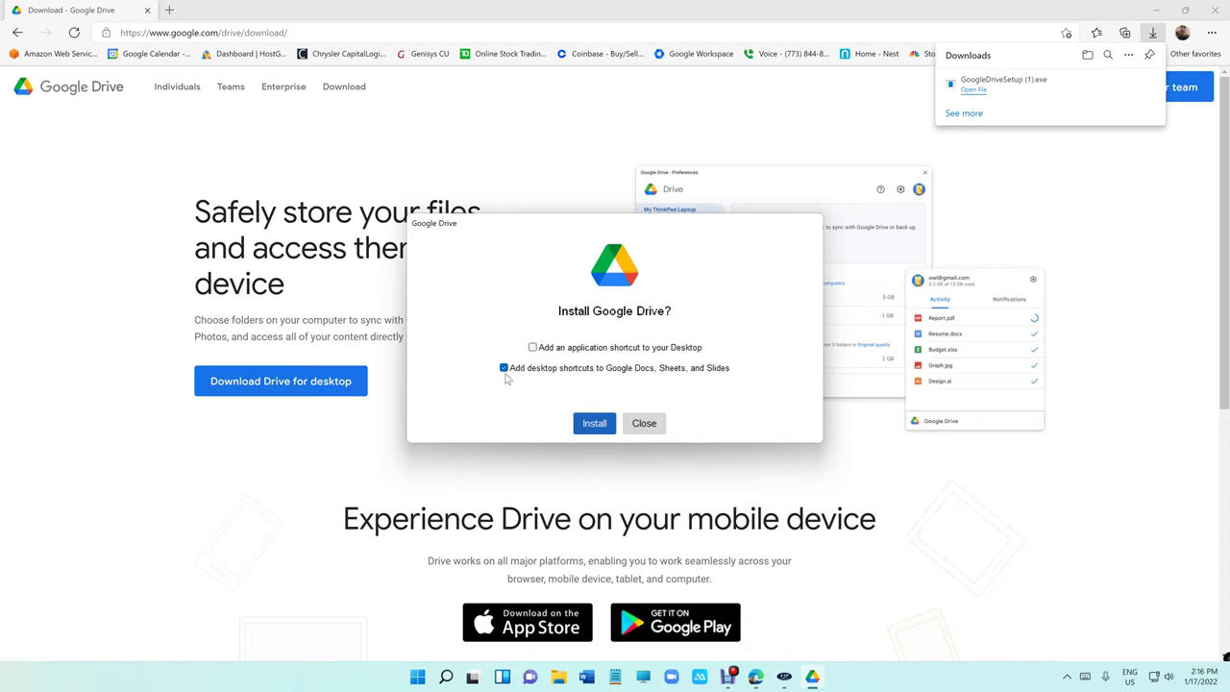
Step: Install Google Drive with only the application shortcut added to the desktop, and sign in to it through the browser
{"action": "left_click", "coordinate": [504, 370]}
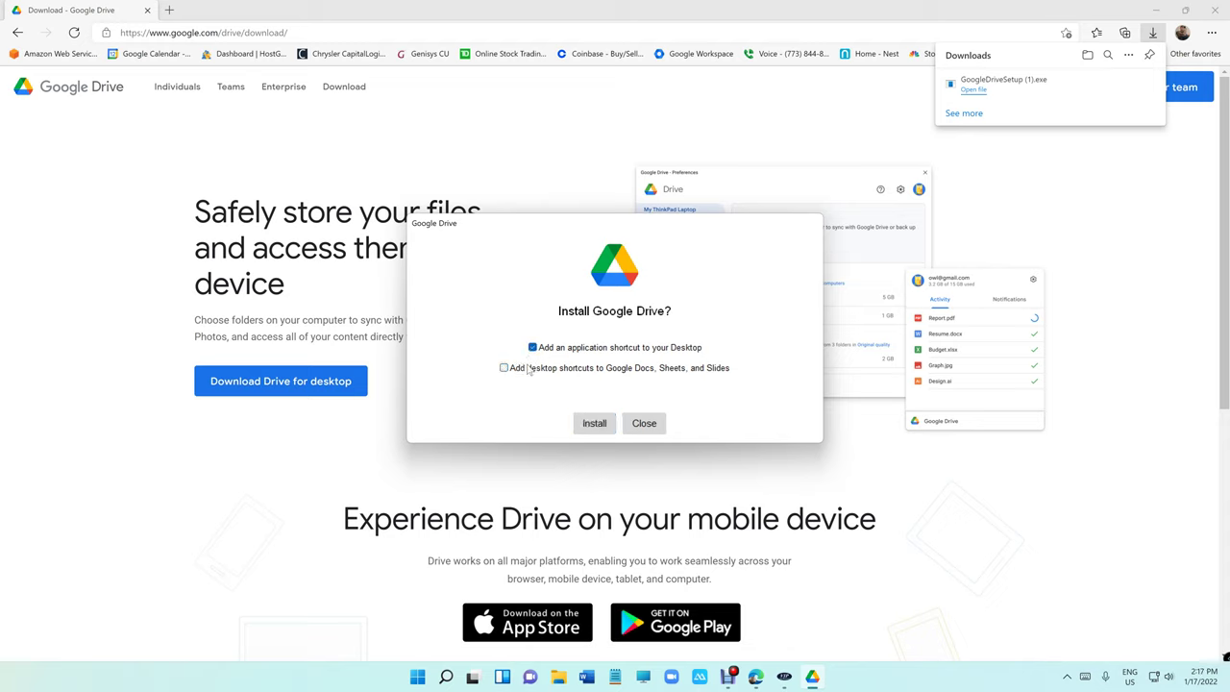
{"action": "left_click", "coordinate": [596, 428]}
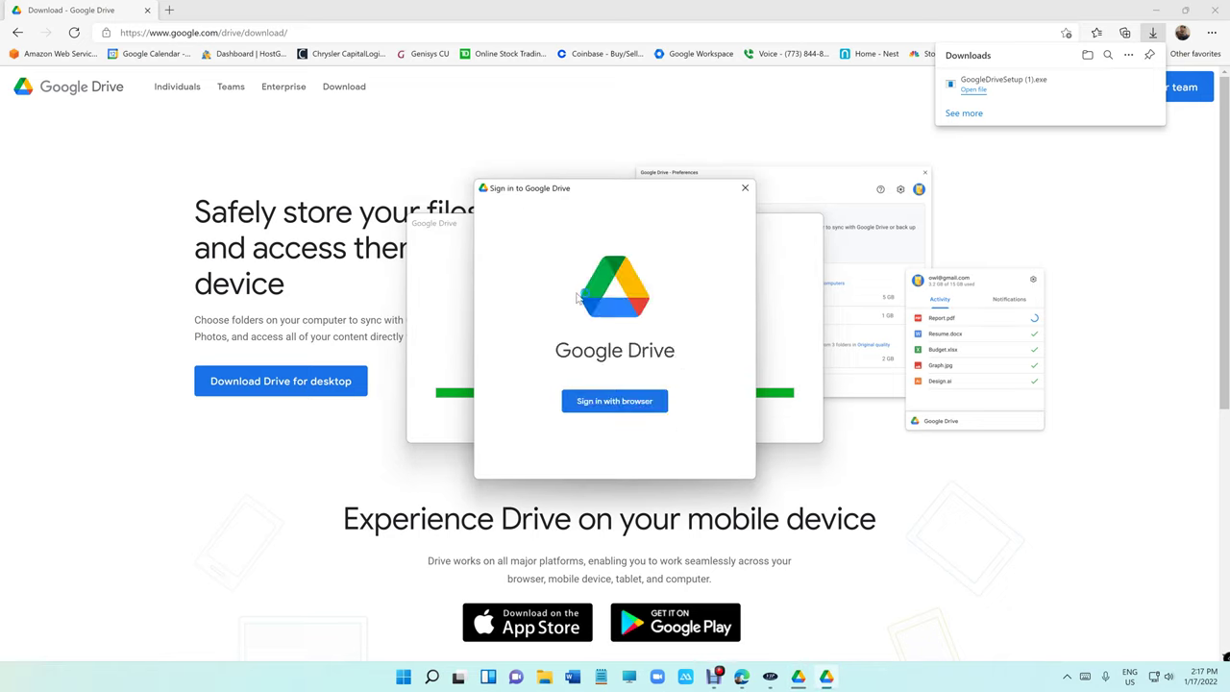
{"action": "left_click", "coordinate": [632, 408]}
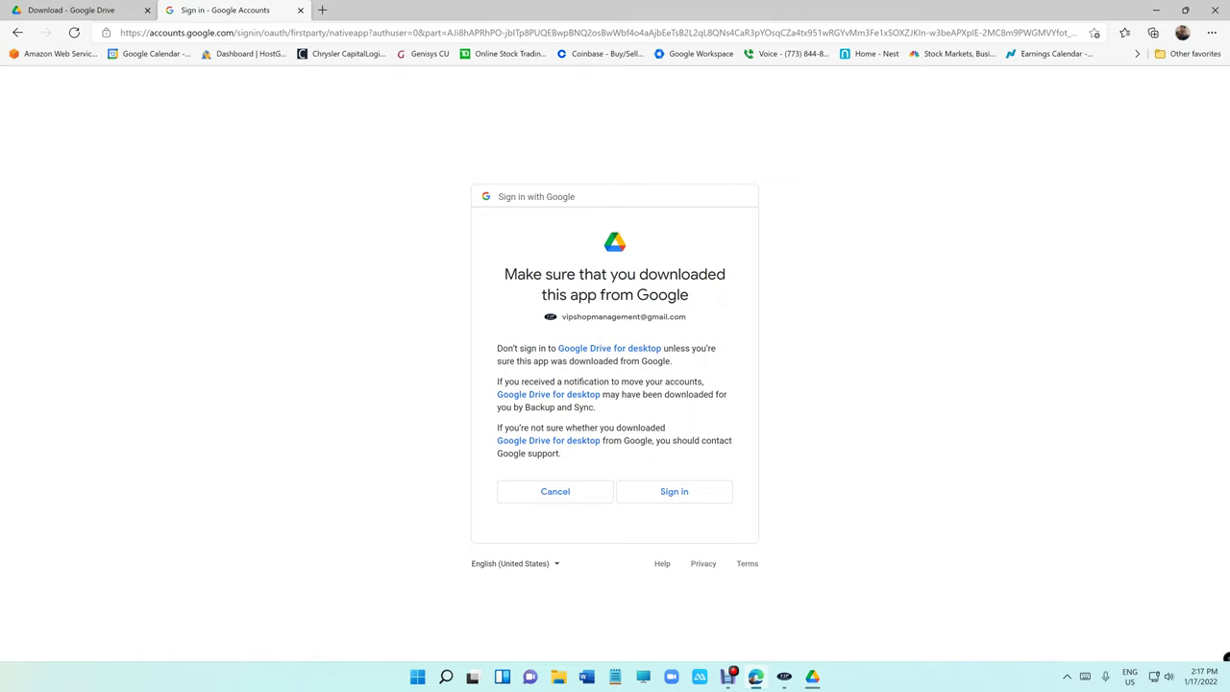
{"action": "left_click", "coordinate": [657, 501]}
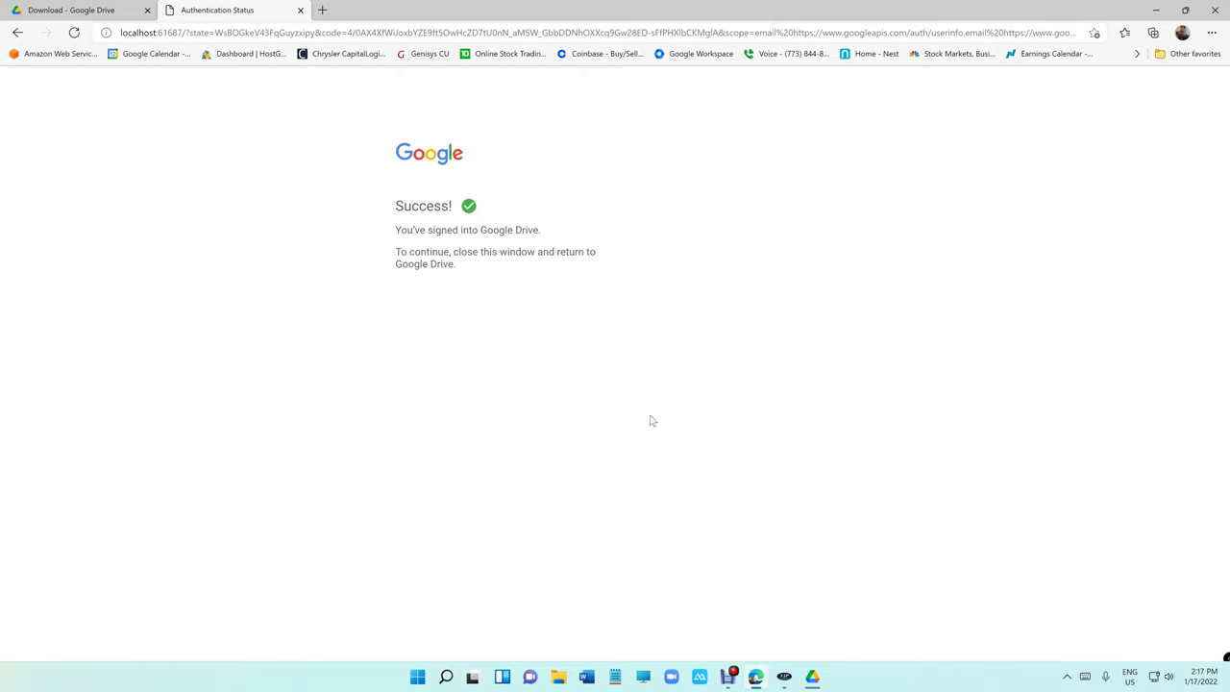
Step: Close the Google Drive installer and dismiss the notifications about loading files and adding the USB device
{"action": "left_click", "coordinate": [813, 678]}
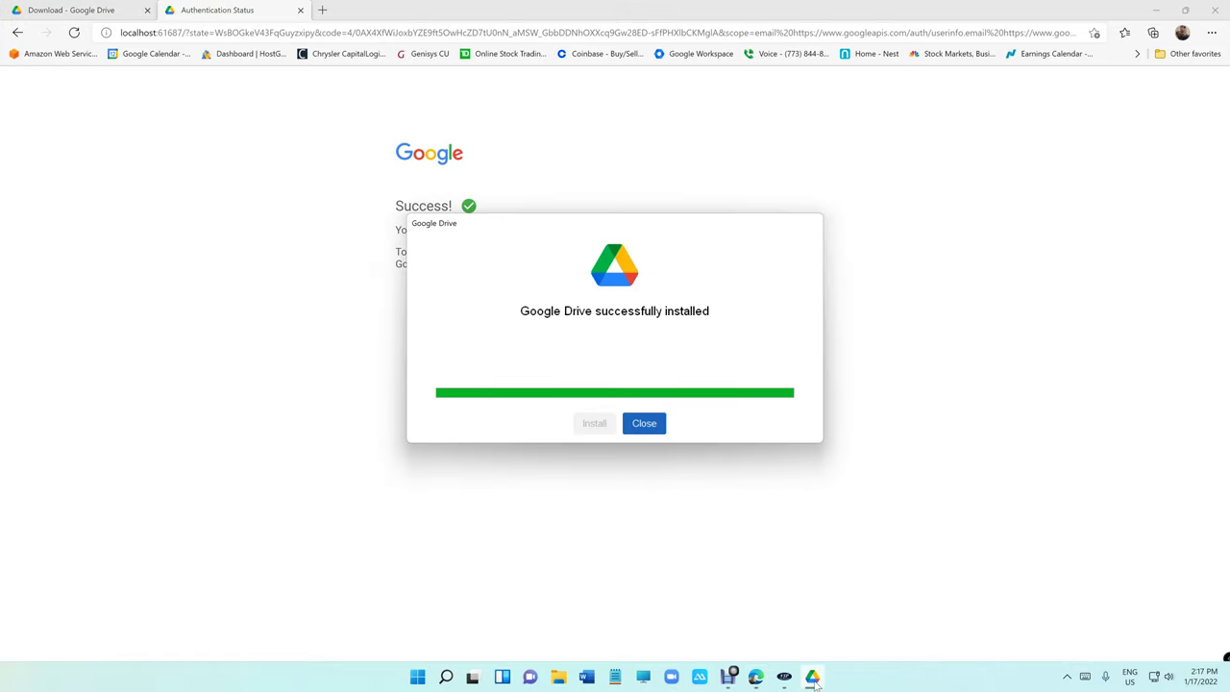
{"action": "left_click", "coordinate": [643, 424]}
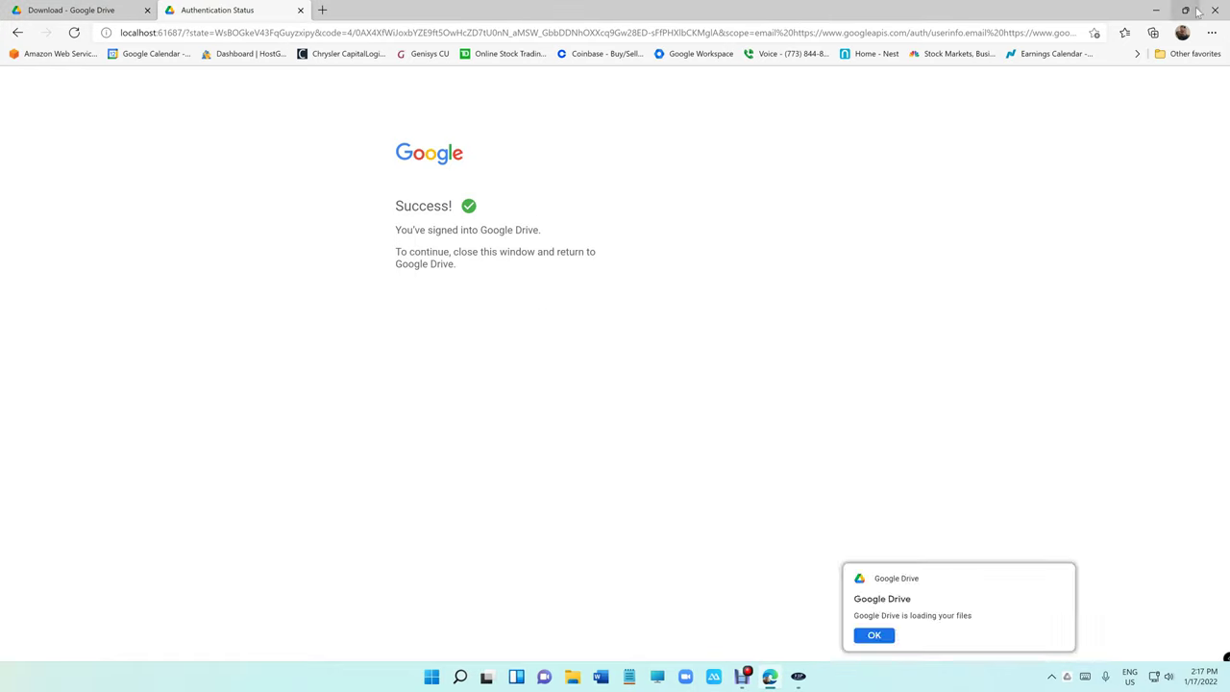
{"action": "left_click", "coordinate": [883, 640]}
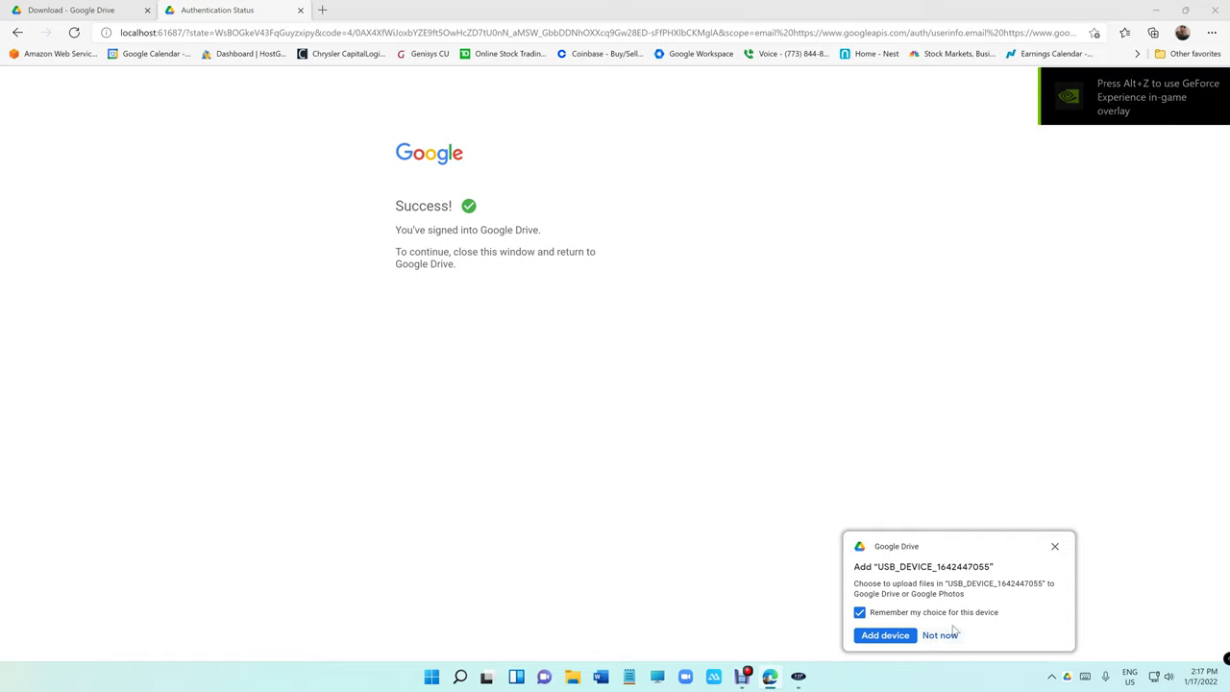
{"action": "left_click", "coordinate": [1055, 546]}
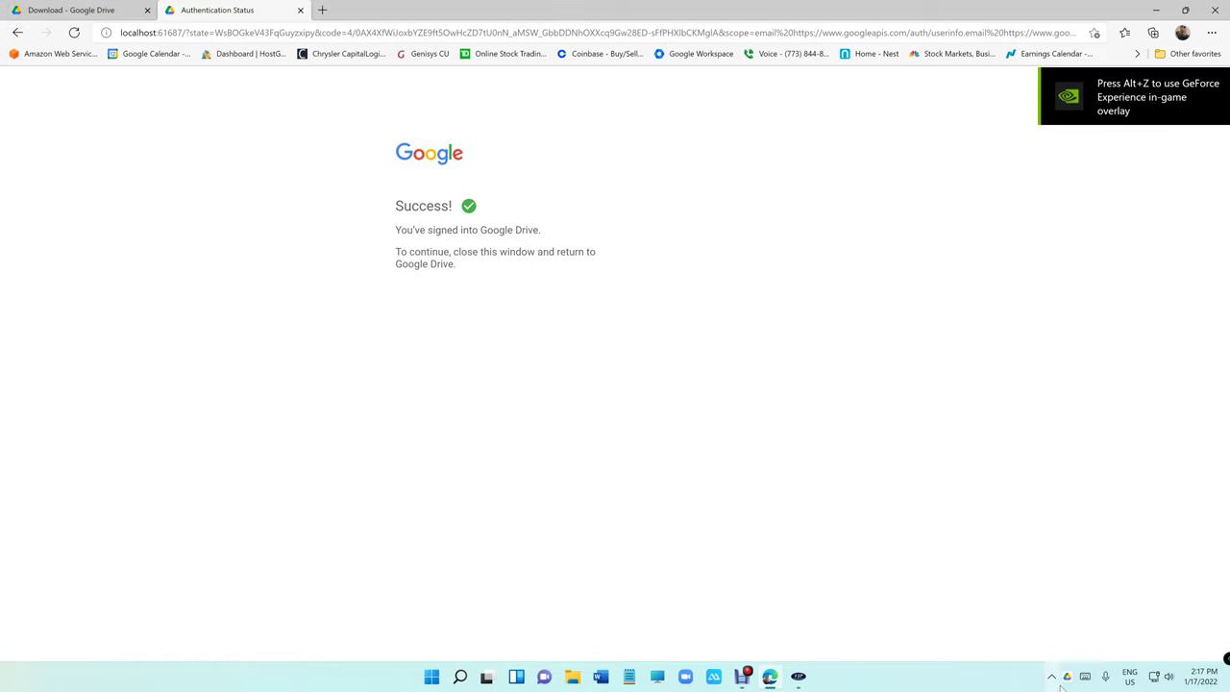
Step: Open the preferences of the Google Drive app running in the background
{"action": "left_click", "coordinate": [1052, 681]}
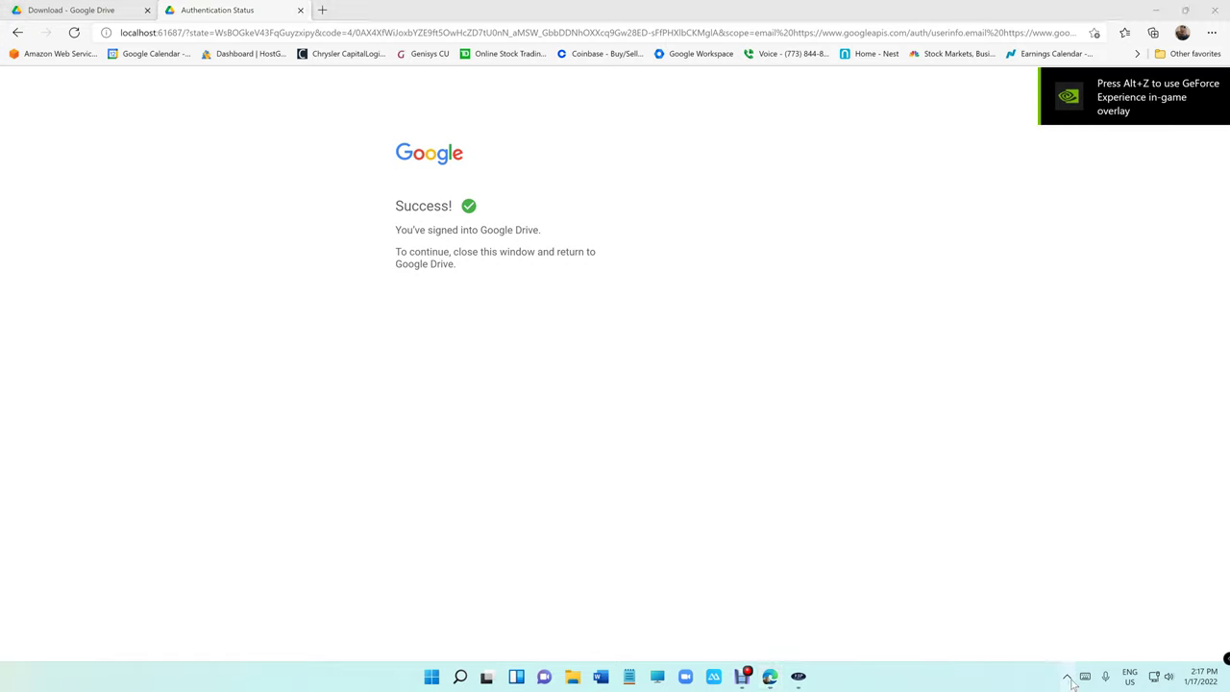
{"action": "left_click", "coordinate": [1068, 679]}
{"action": "left_click", "coordinate": [1067, 678]}
{"action": "left_click", "coordinate": [1067, 678]}
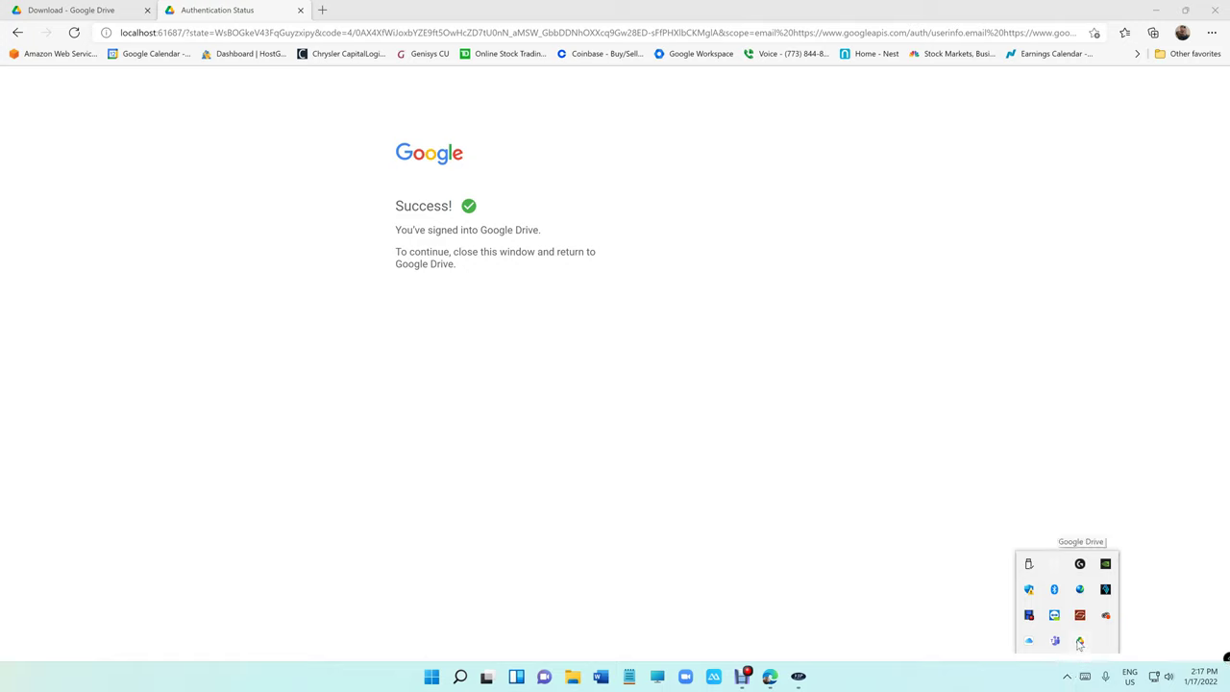
{"action": "left_click", "coordinate": [1080, 642]}
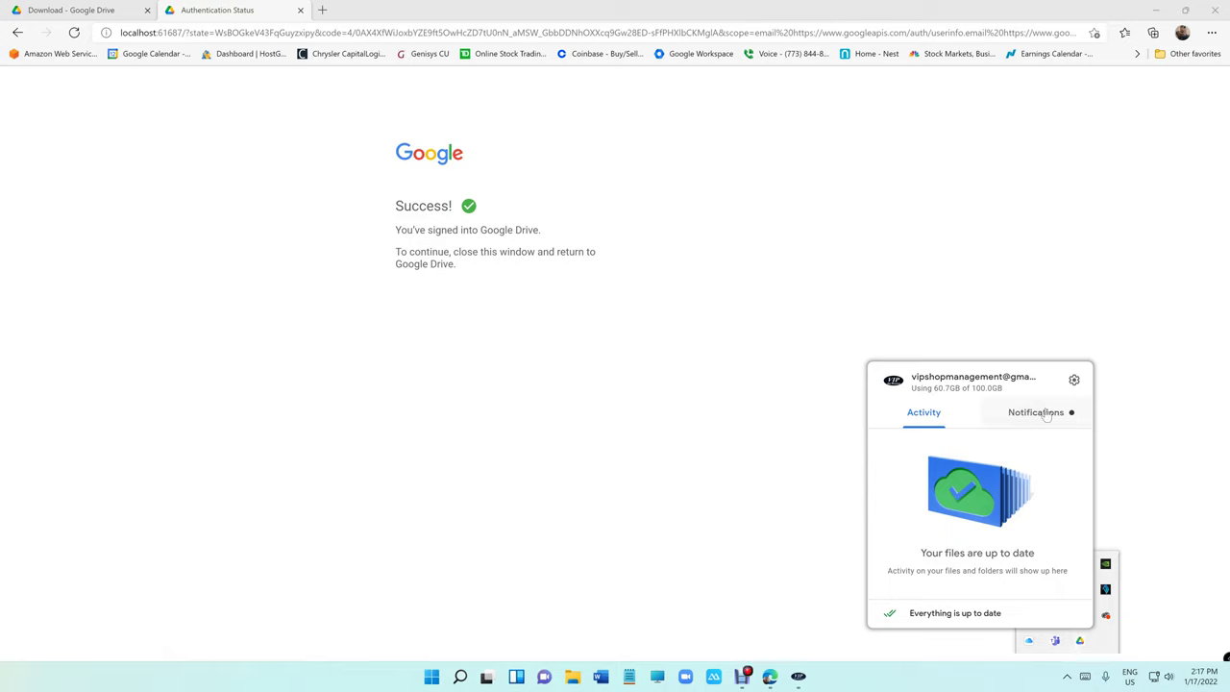
{"action": "left_click", "coordinate": [1075, 381]}
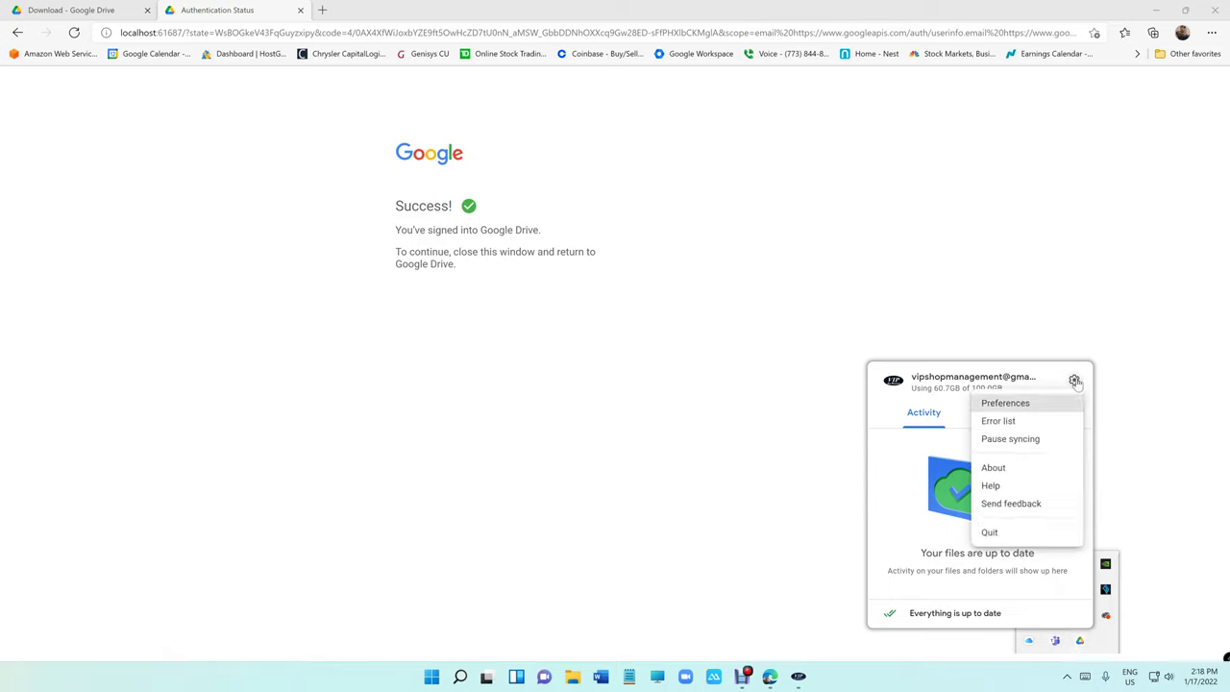
{"action": "left_click", "coordinate": [1024, 407]}
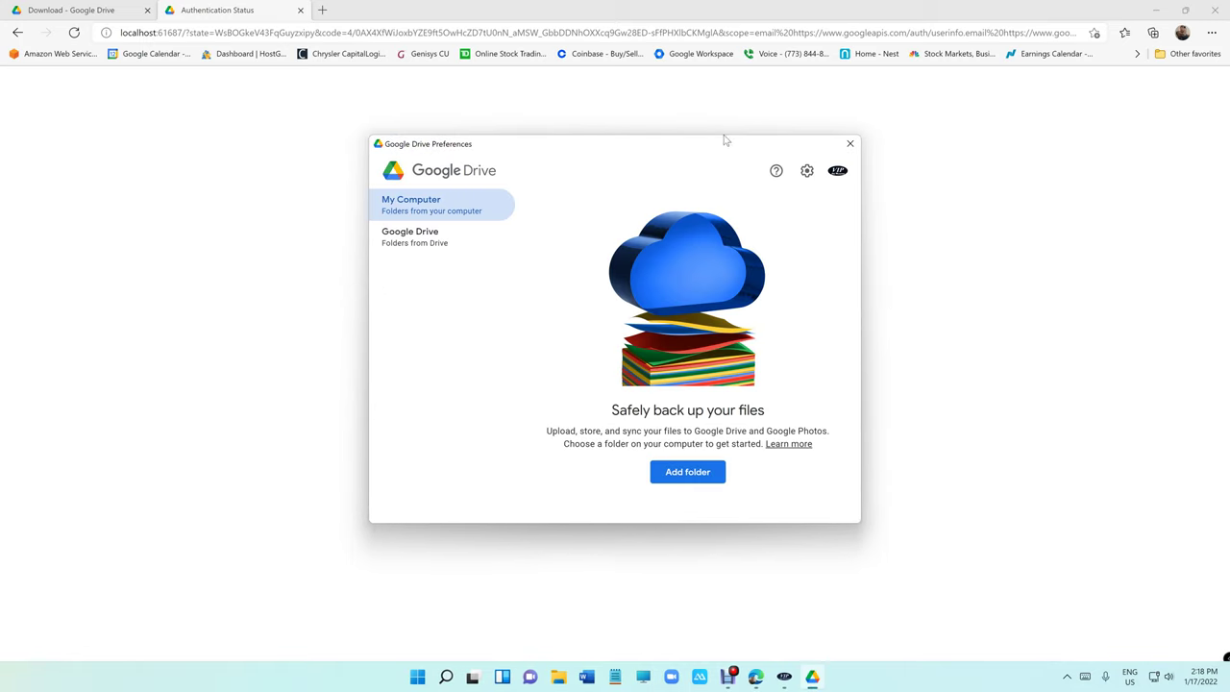
Step: Switch My Drive syncing to Mirror files and confirm C:\Users\VIP SHOP MANAGEMENT\My Drive as the folder location
{"action": "left_click", "coordinate": [420, 244]}
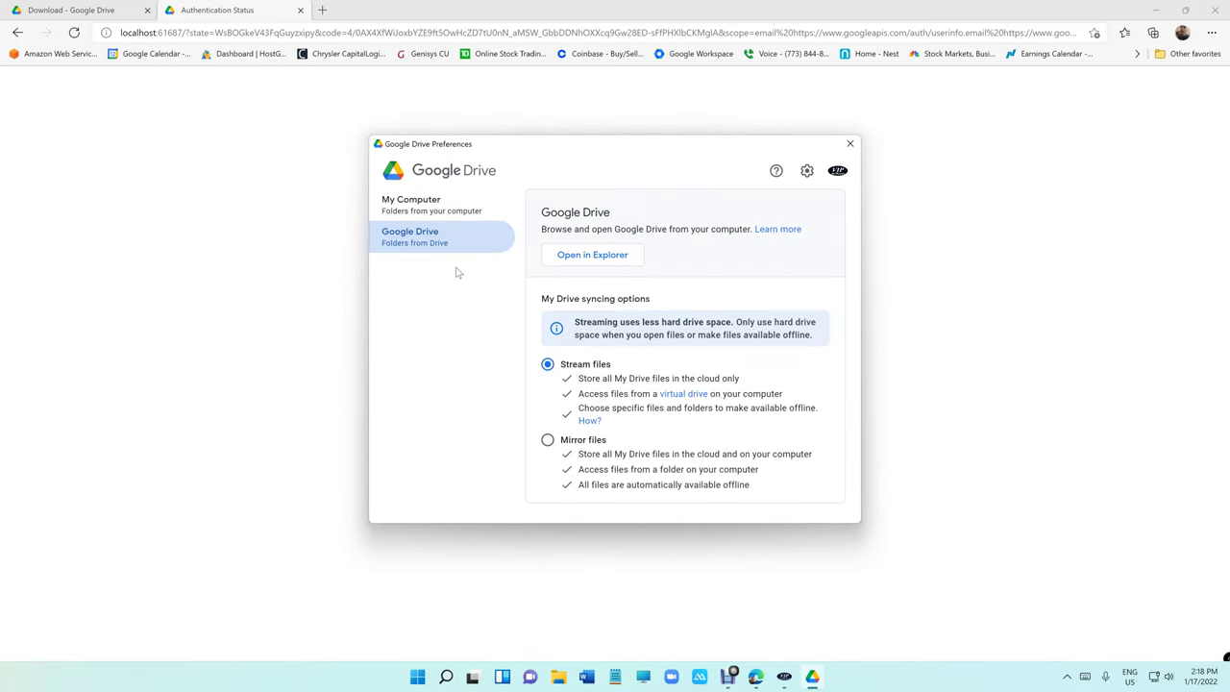
{"action": "left_click", "coordinate": [548, 444]}
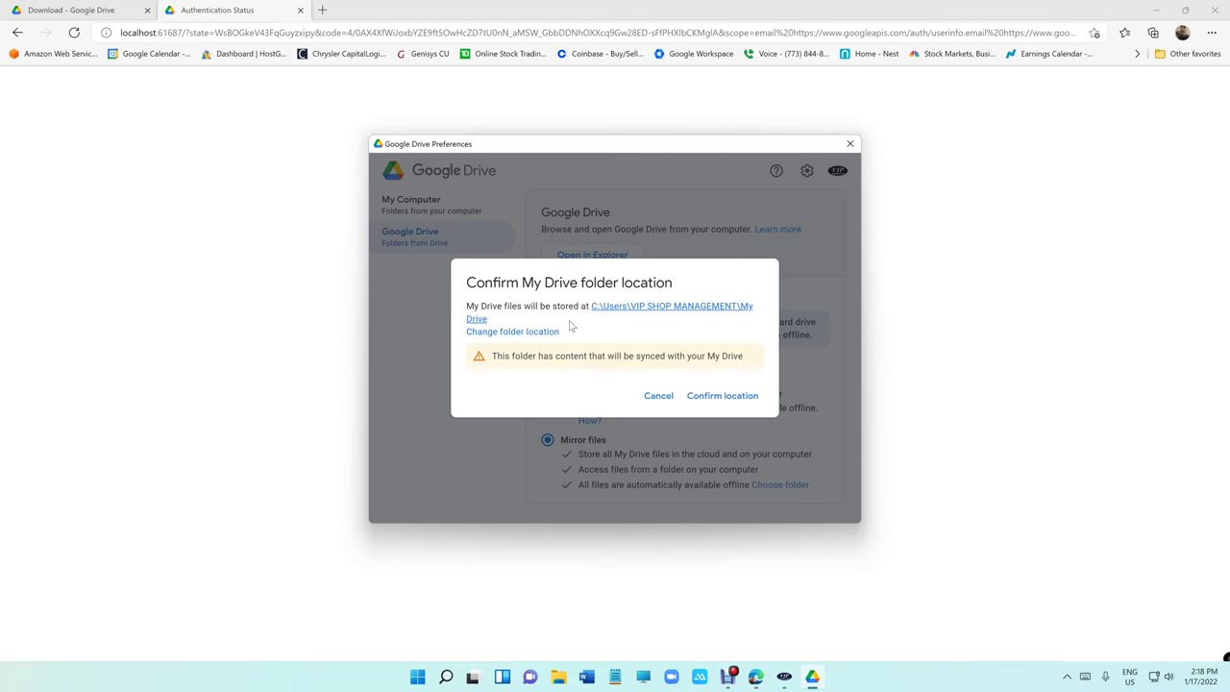
{"action": "left_click", "coordinate": [525, 334]}
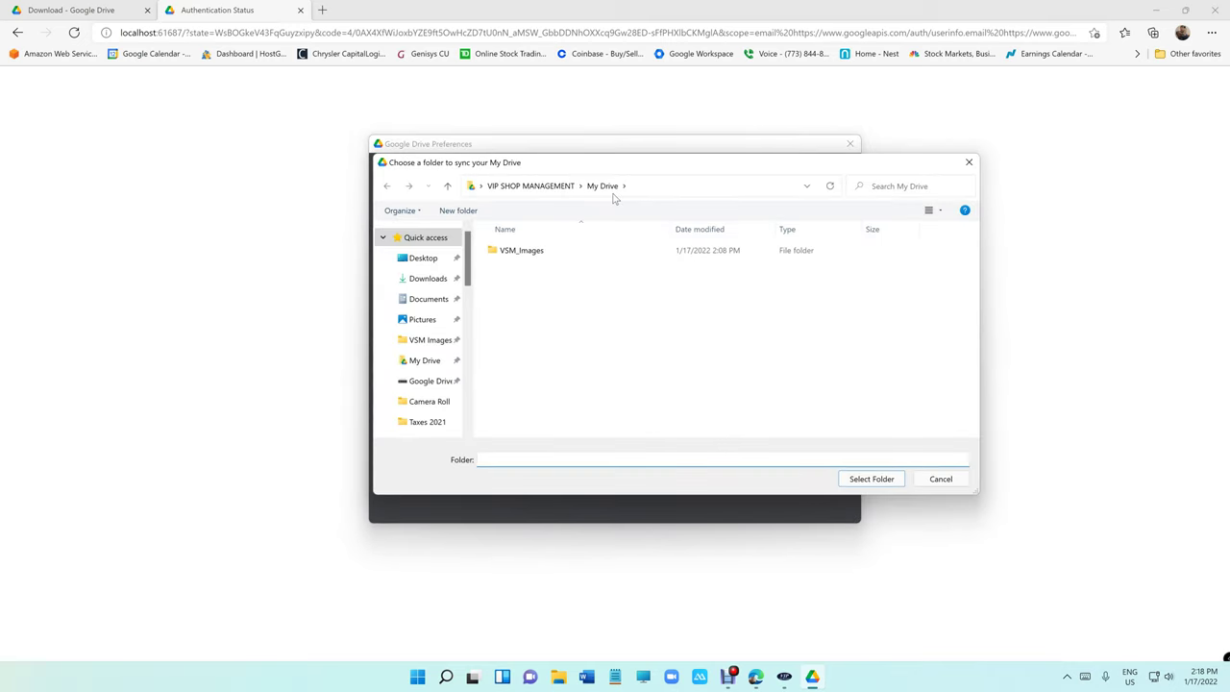
{"action": "left_click", "coordinate": [634, 185]}
{"action": "left_click", "coordinate": [494, 186]}
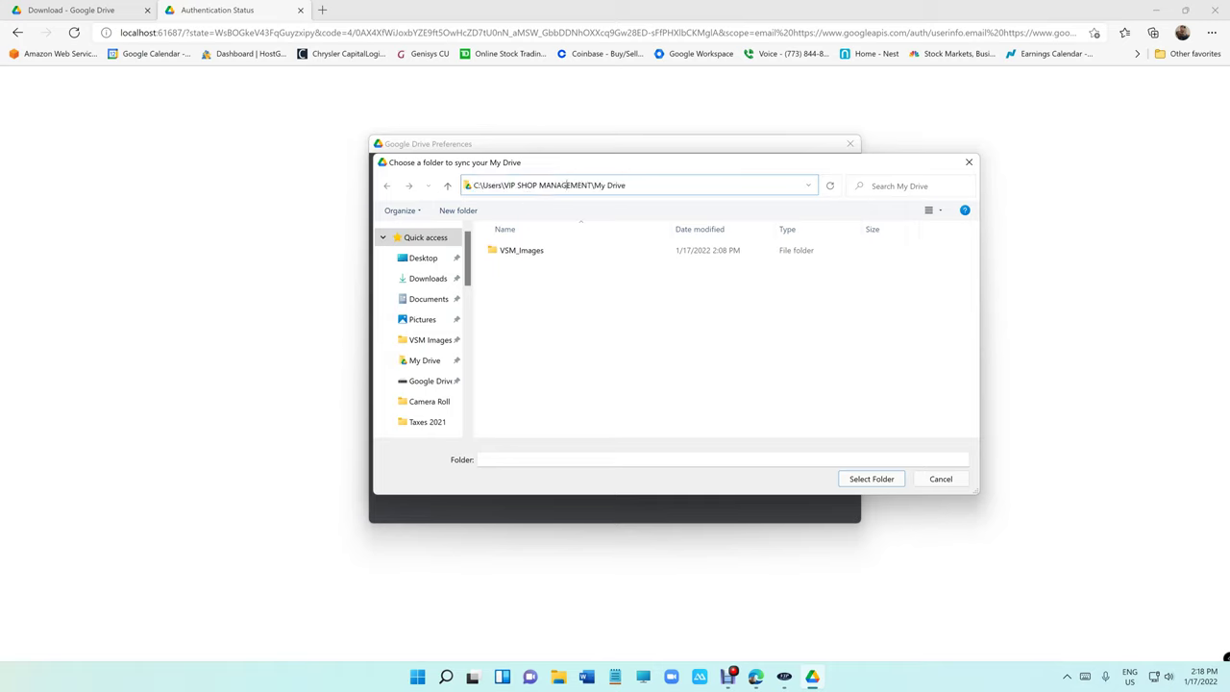
{"action": "double_click", "coordinate": [494, 185]}
{"action": "left_click_drag", "start_coordinate": [503, 185], "coordinate": [626, 186]}
{"action": "left_click", "coordinate": [627, 185]}
{"action": "left_click", "coordinate": [871, 478]}
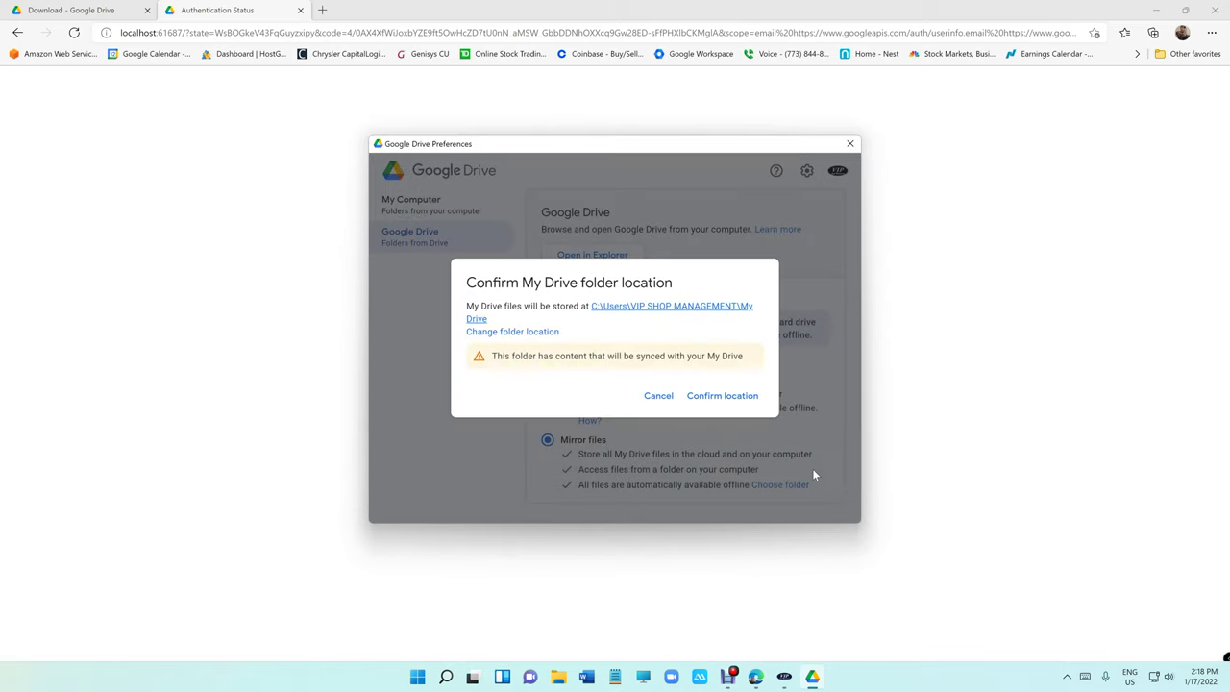
{"action": "left_click", "coordinate": [733, 401]}
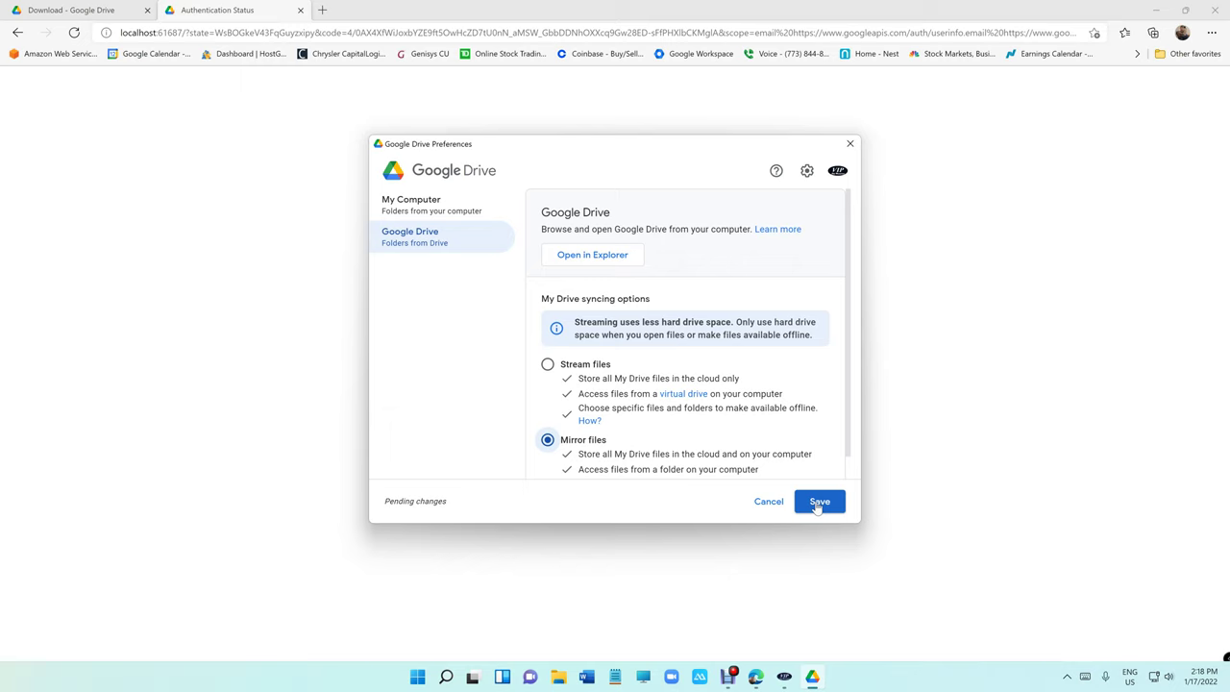
Step: Save the syncing preferences, restart Google Drive and check that it is running in the background
{"action": "left_click", "coordinate": [816, 502]}
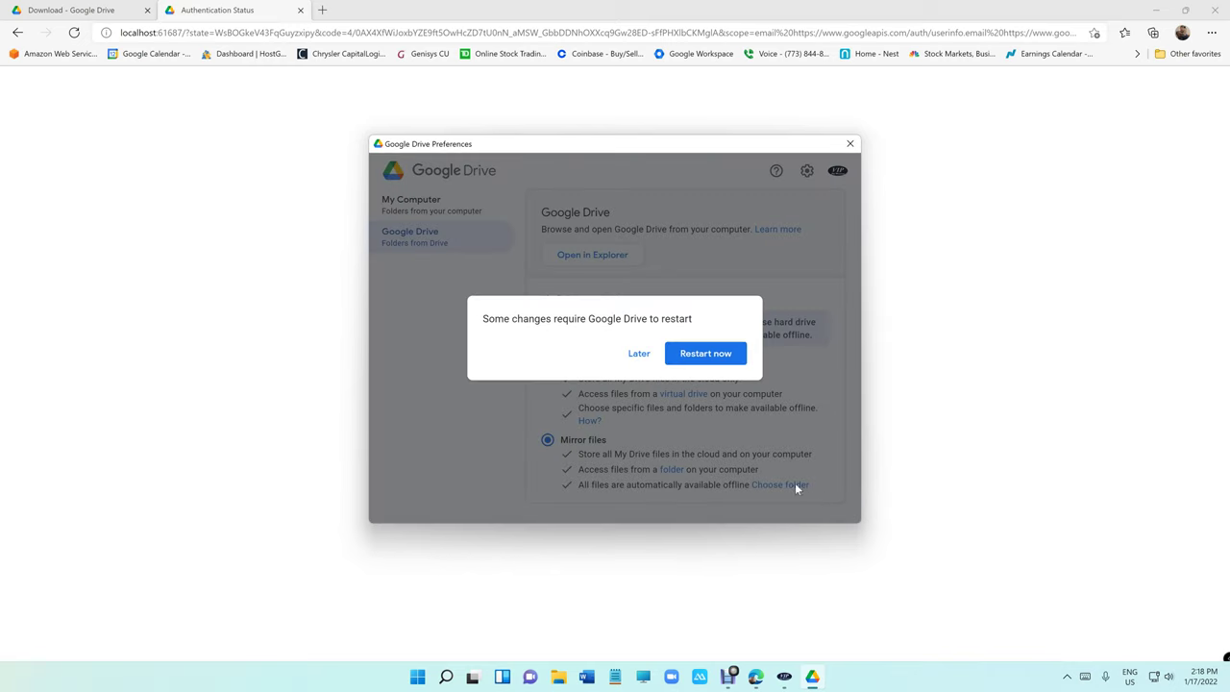
{"action": "left_click", "coordinate": [719, 353]}
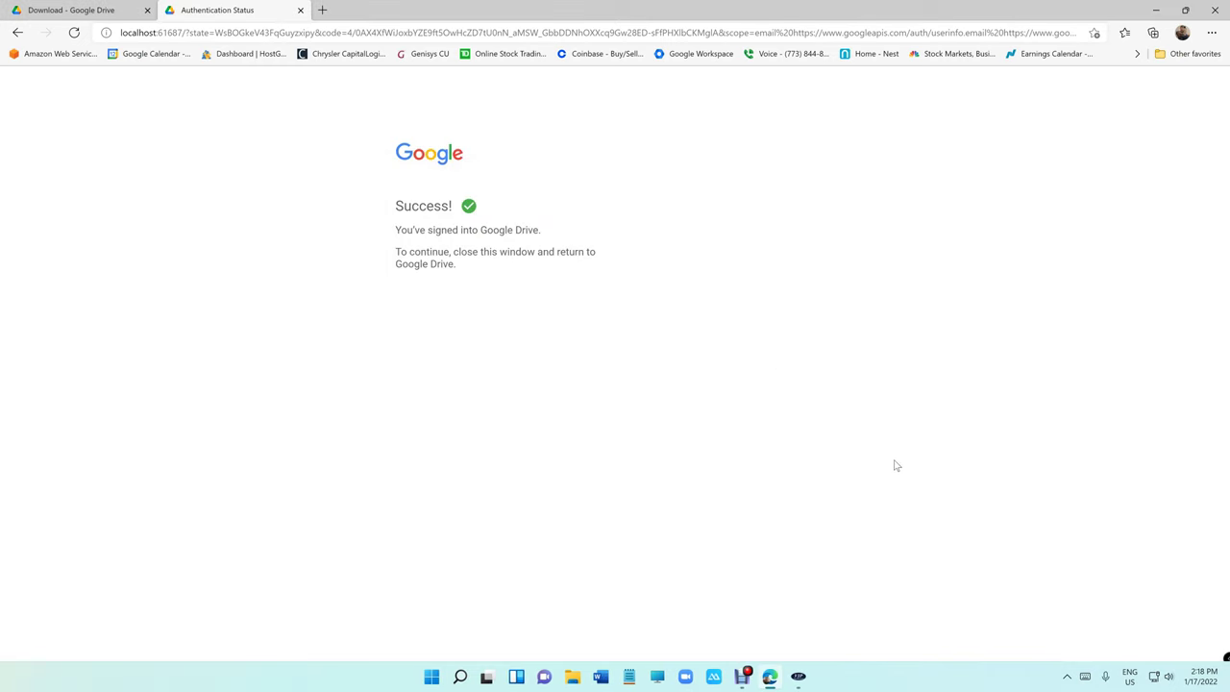
{"action": "left_click", "coordinate": [1067, 678]}
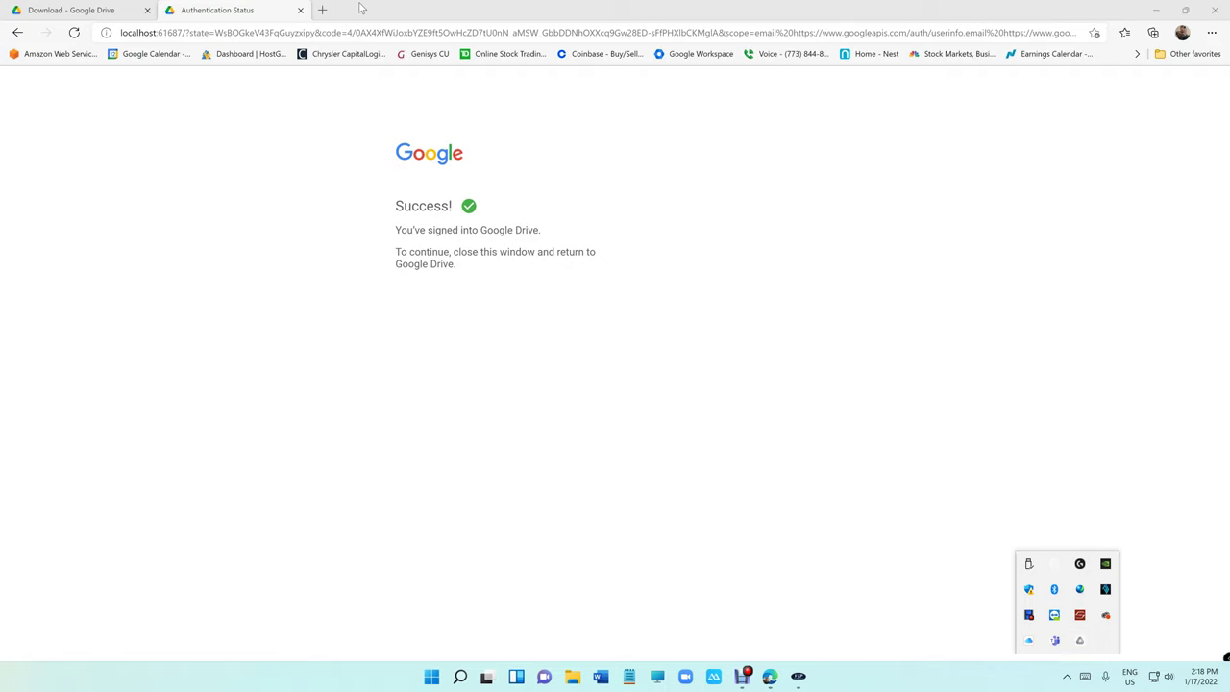
Step: Close the Authentication Status and Google Drive download pages in the browser
{"action": "left_click", "coordinate": [300, 10]}
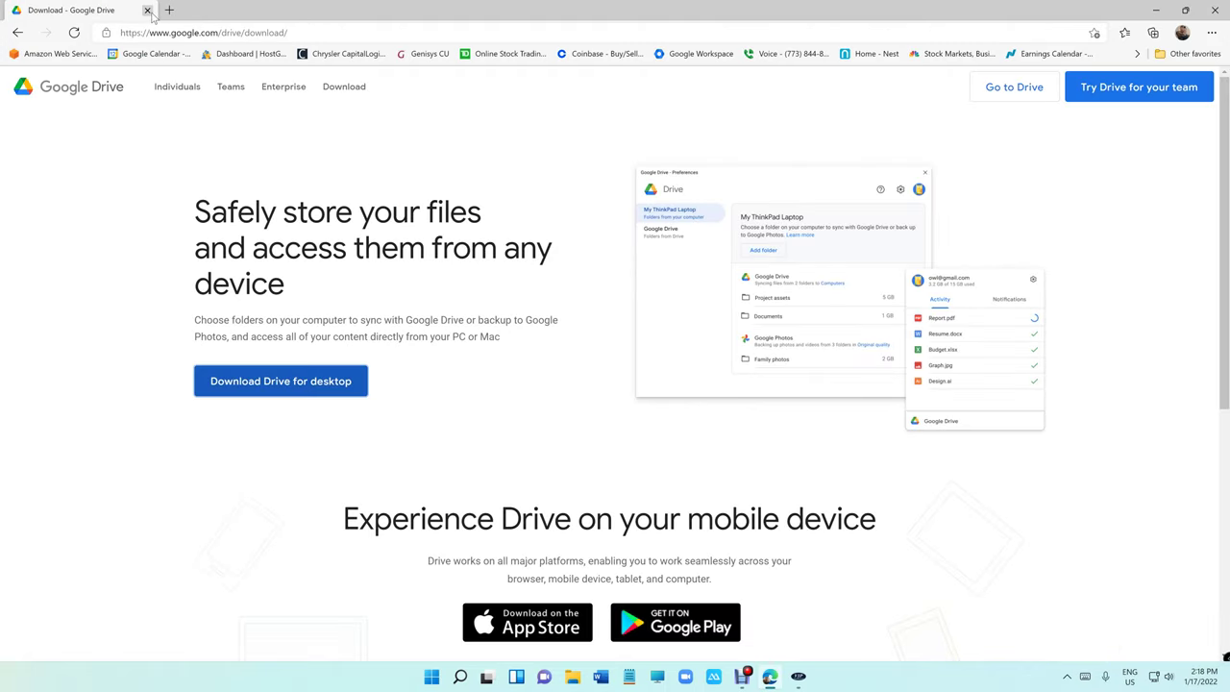
{"action": "left_click", "coordinate": [147, 9]}
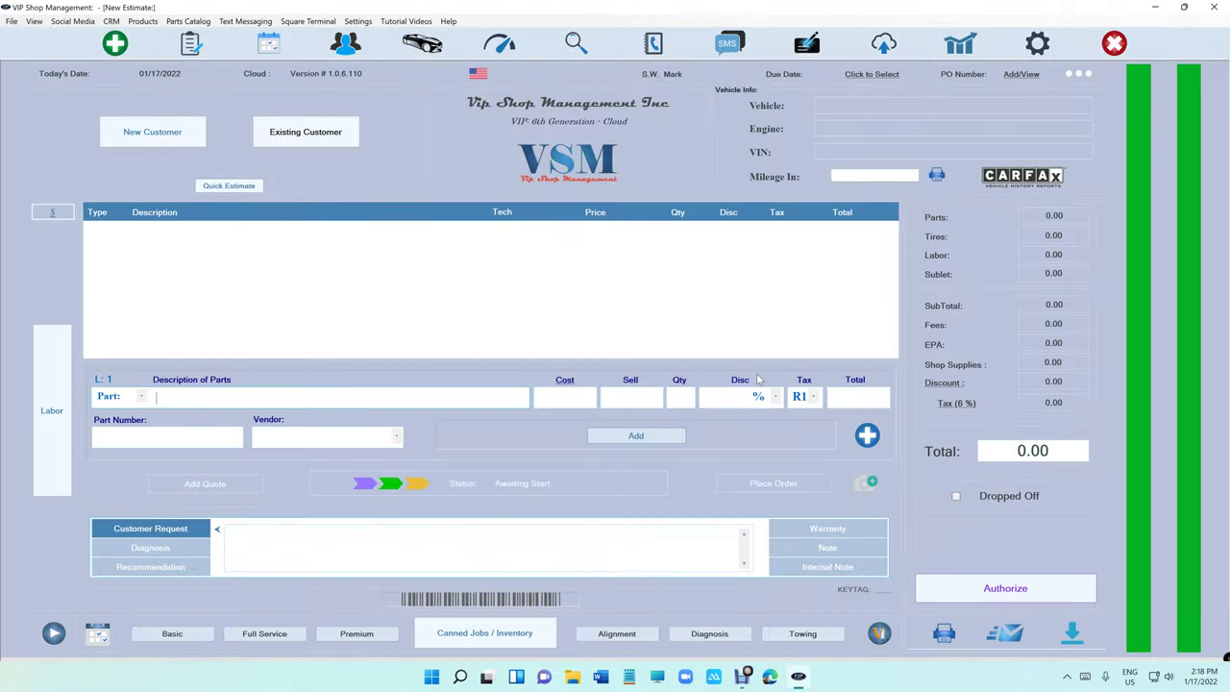
Step: Check Google Drive's current sync activity and close its status window
{"action": "left_click", "coordinate": [1066, 677]}
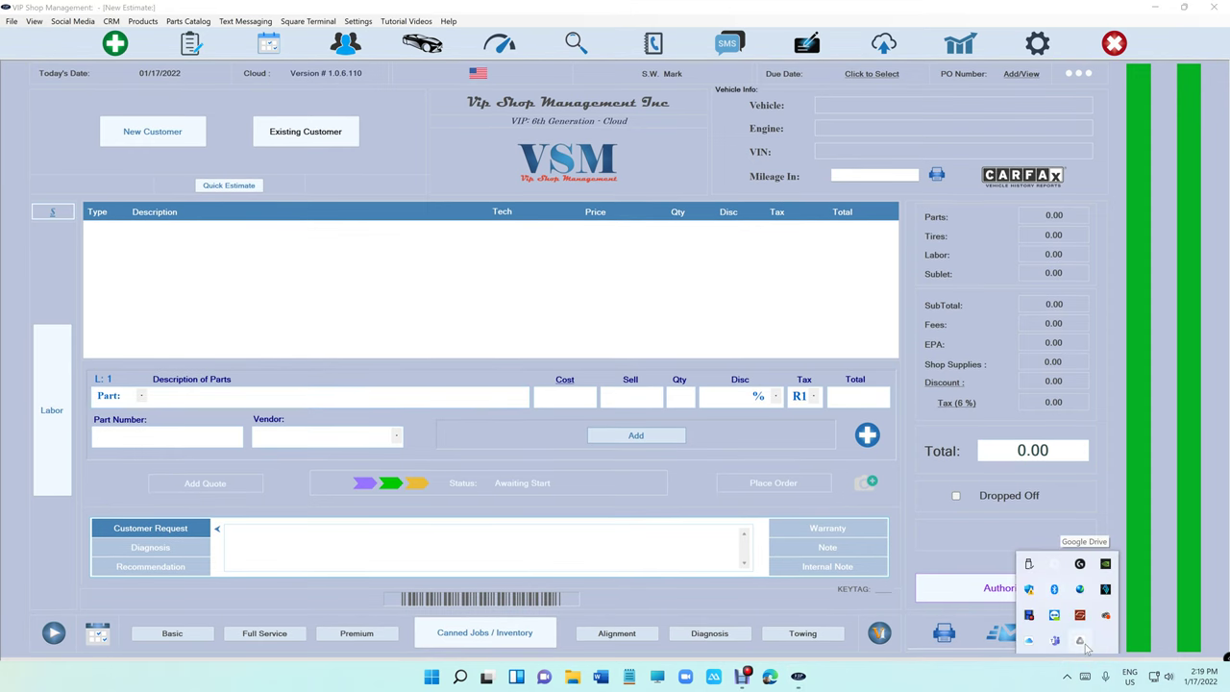
{"action": "left_click", "coordinate": [1080, 640]}
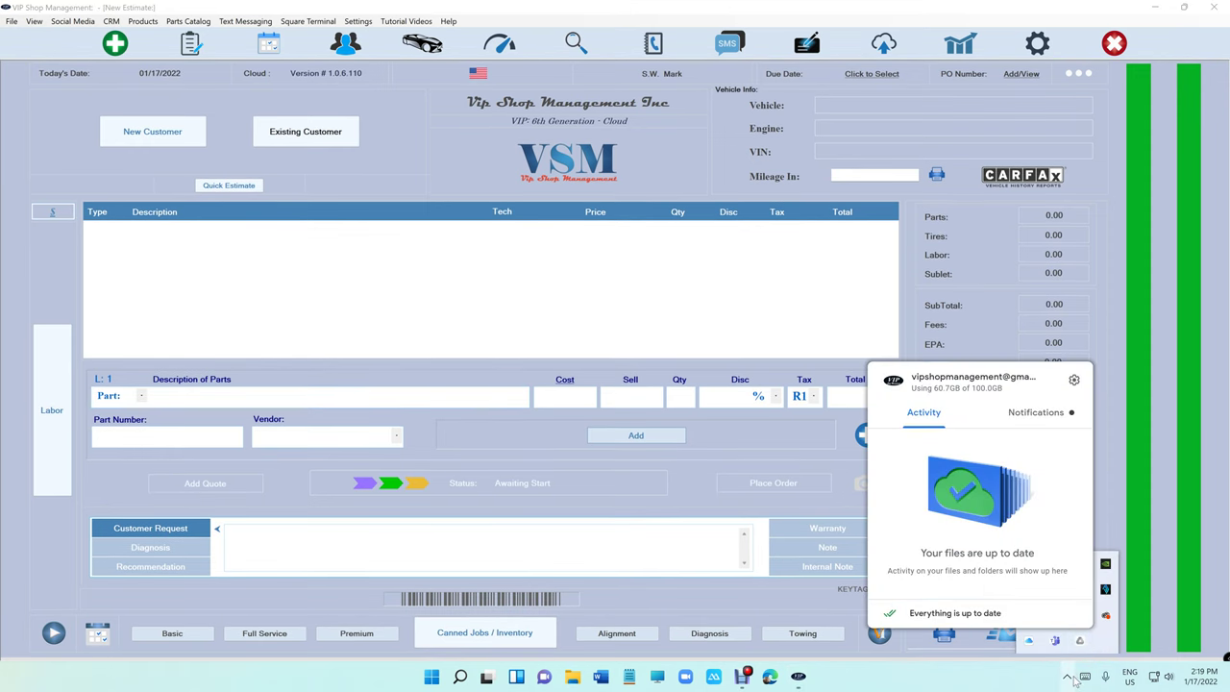
{"action": "left_click", "coordinate": [1069, 677]}
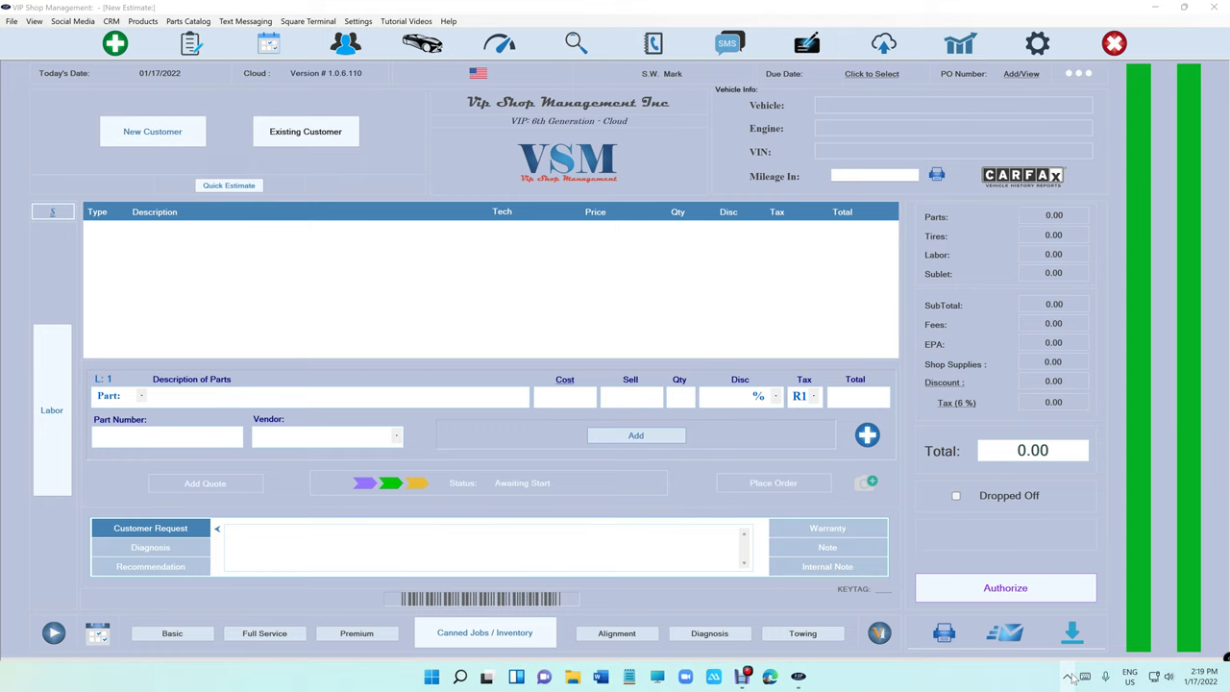
Step: Check Google Drive's sync status and review its My Drive syncing options in the preferences, closing them when done
{"action": "left_click", "coordinate": [1068, 676]}
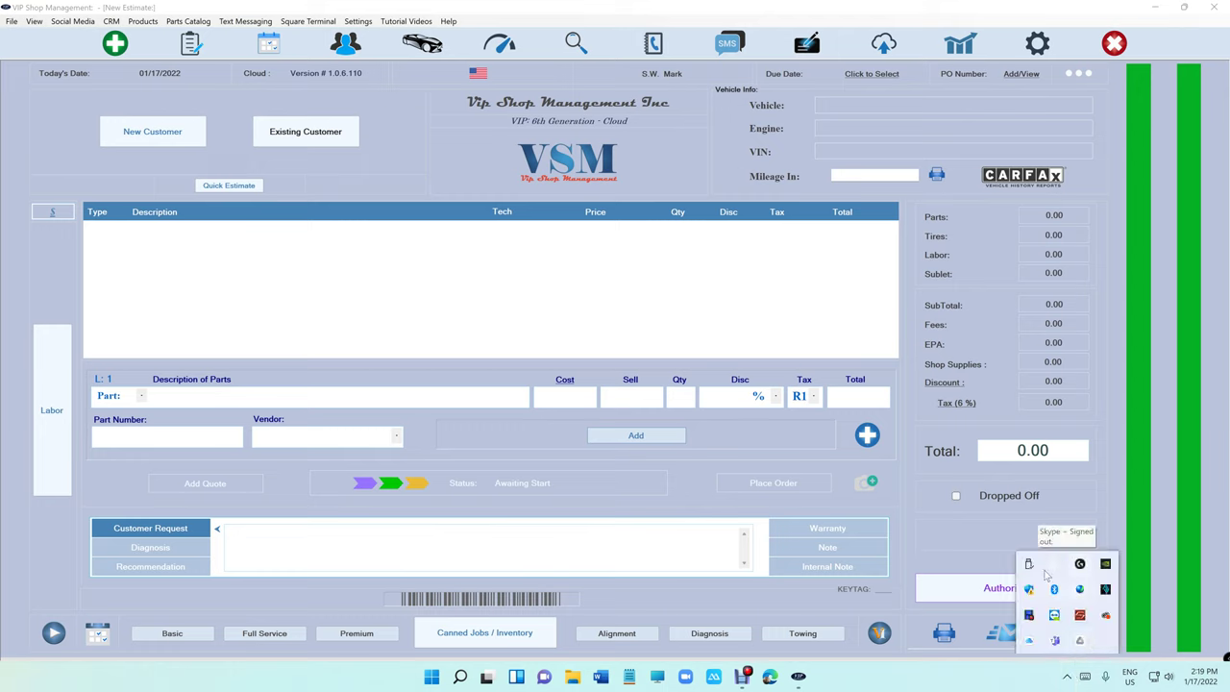
{"action": "left_click", "coordinate": [1081, 644]}
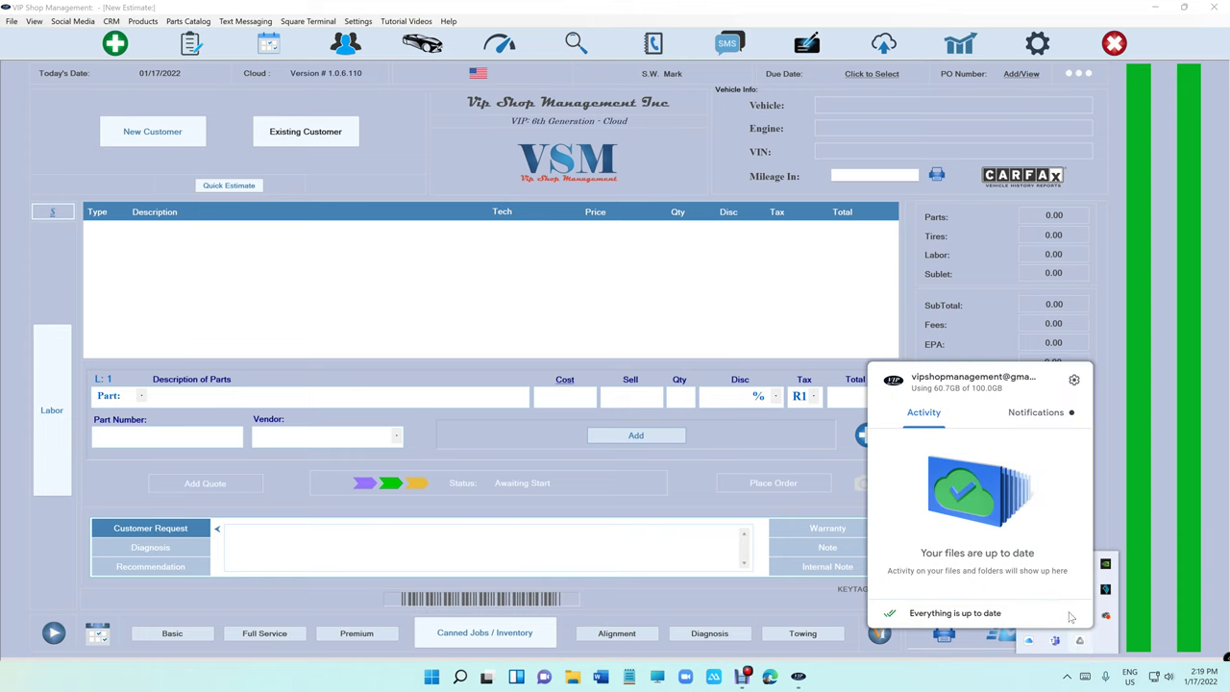
{"action": "left_click", "coordinate": [1073, 380]}
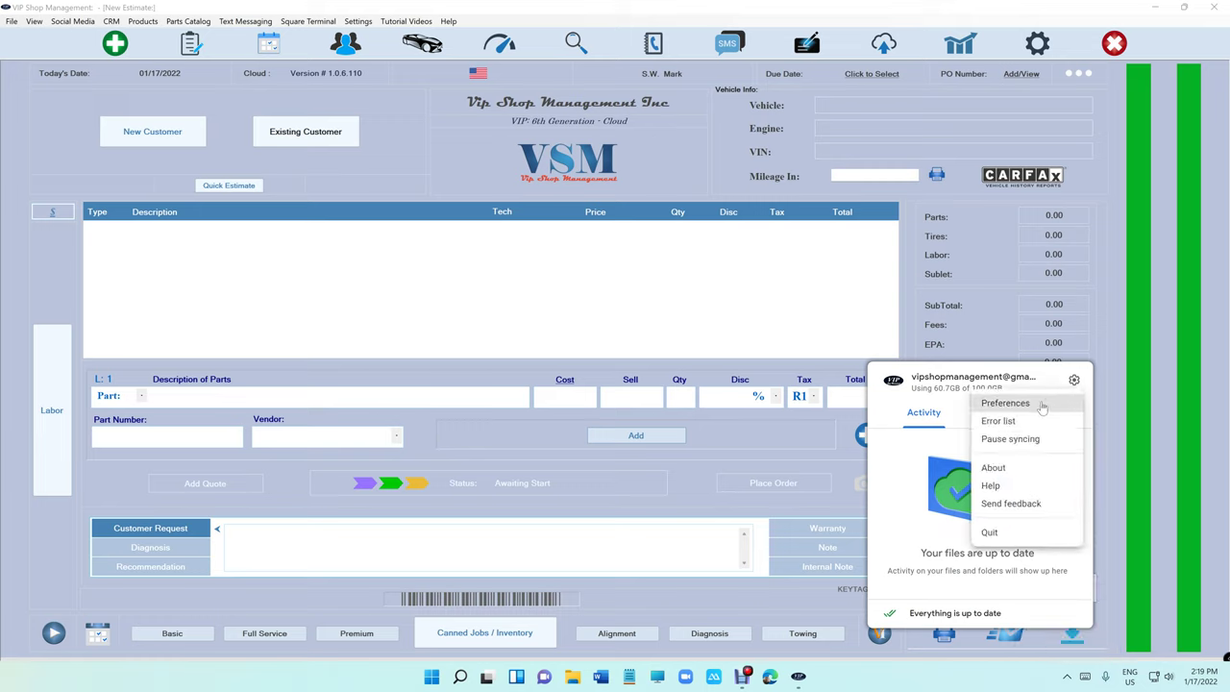
{"action": "left_click", "coordinate": [1057, 403]}
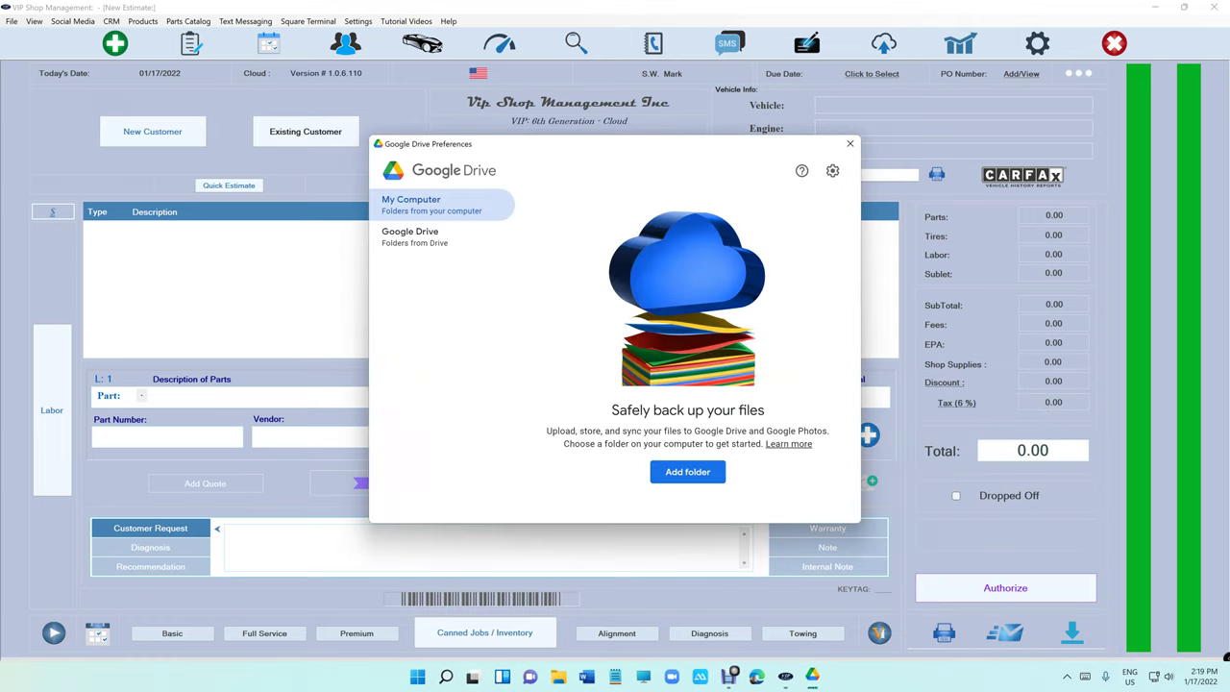
{"action": "left_click", "coordinate": [411, 252]}
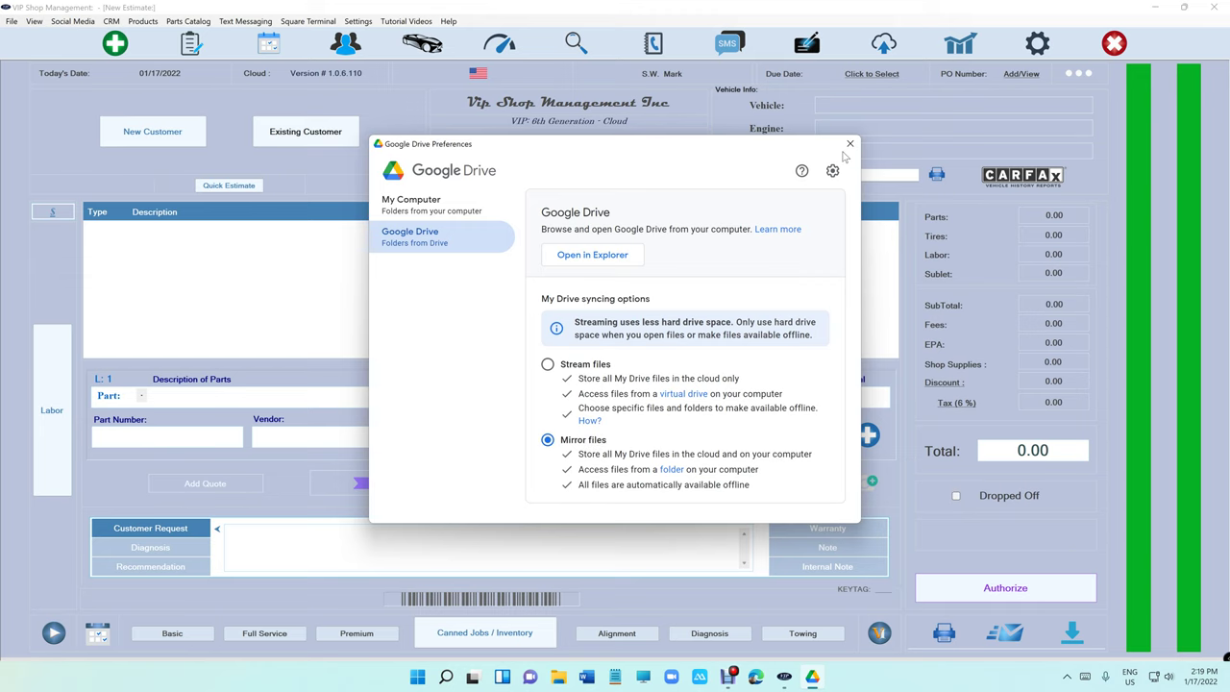
{"action": "left_click", "coordinate": [849, 143]}
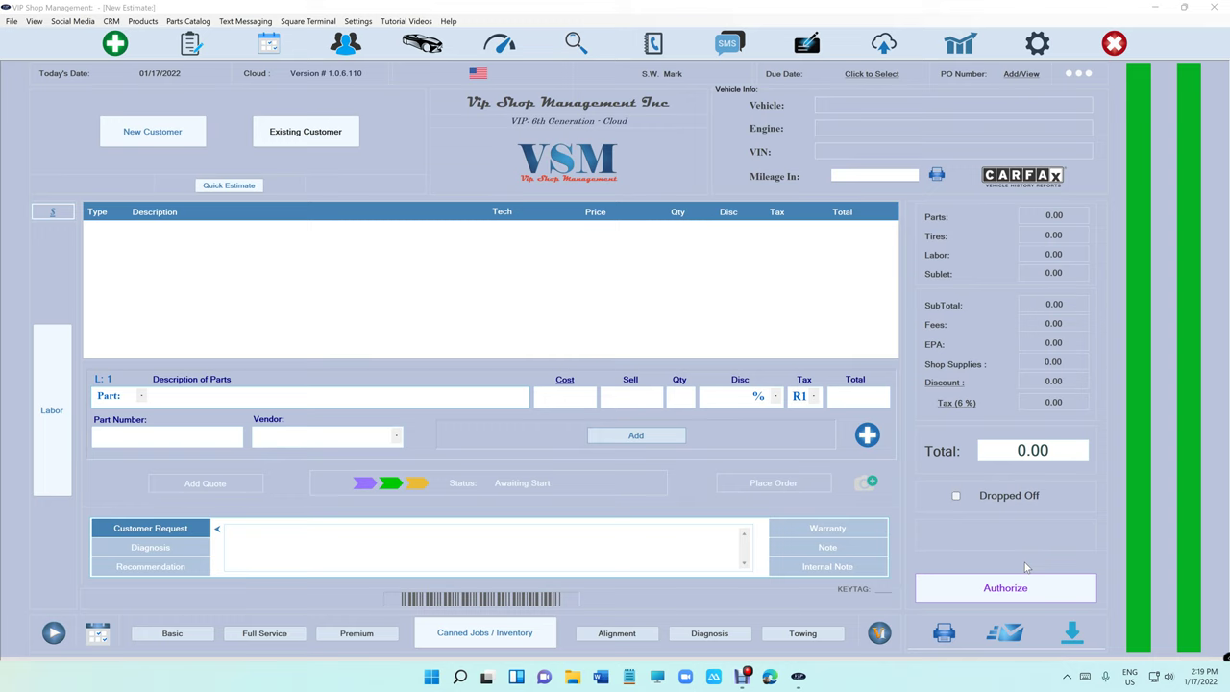
{"action": "left_click", "coordinate": [1066, 676]}
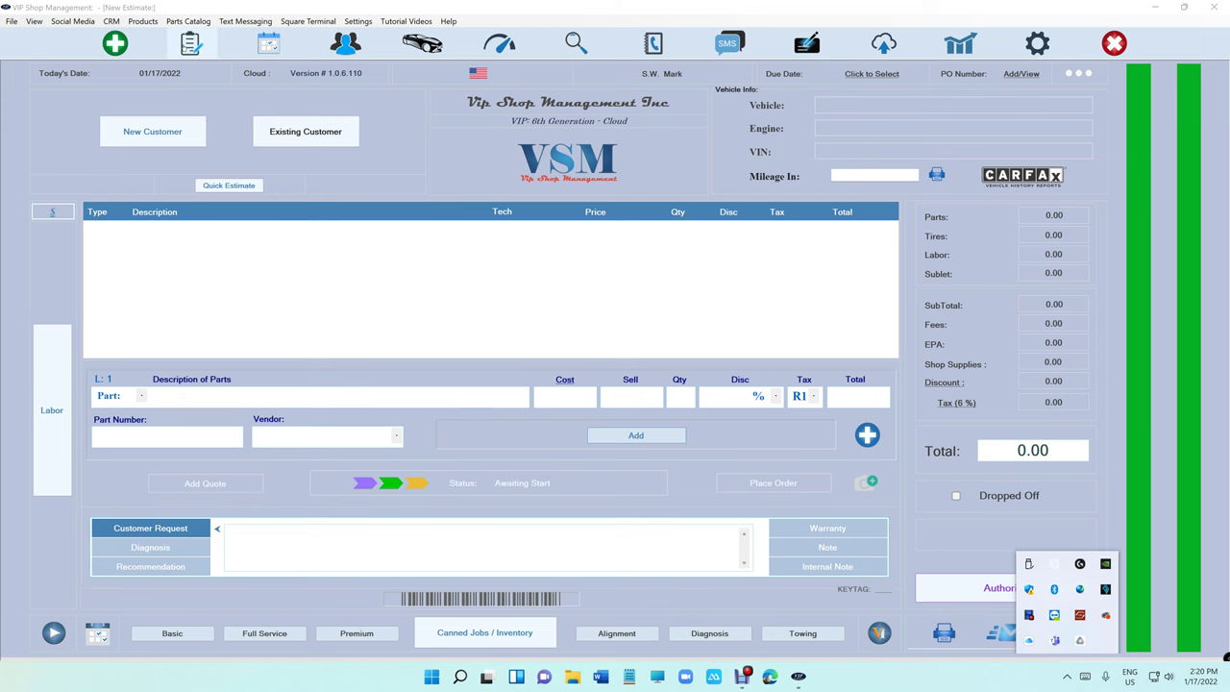
Step: Open the in-progress estimate for the 2018 Jeep Grand Cherokee Trackhawk from the workflow and delete it
{"action": "left_click", "coordinate": [190, 43]}
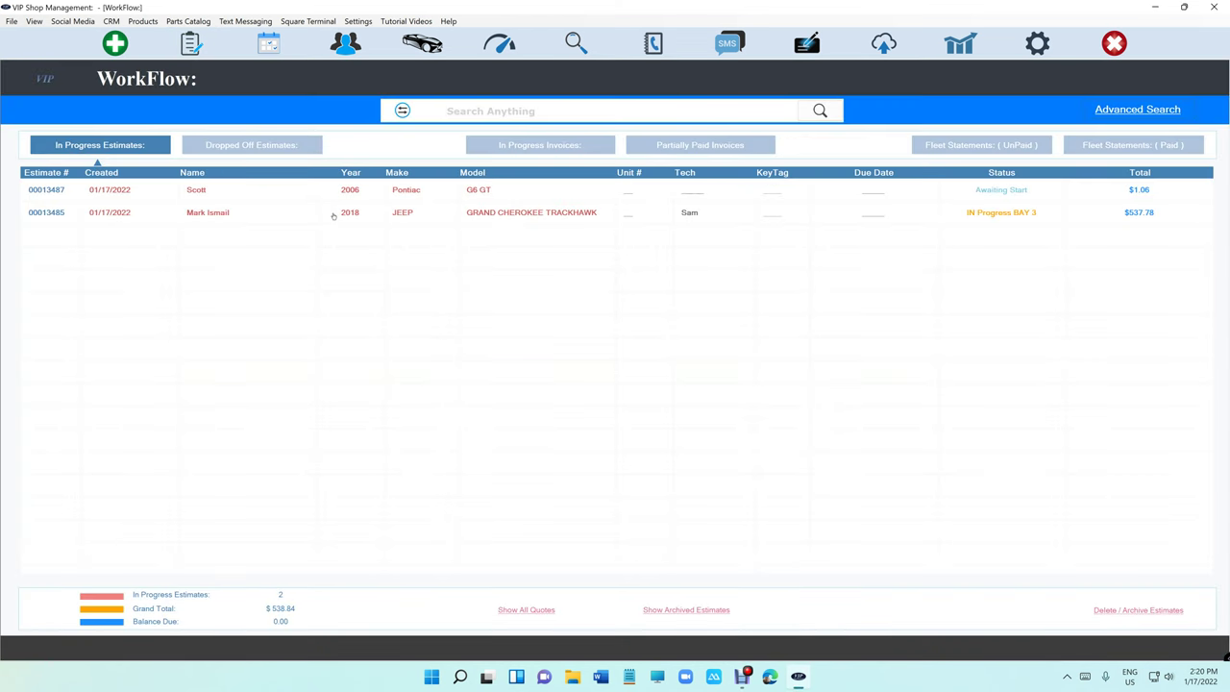
{"action": "double_click", "coordinate": [334, 213]}
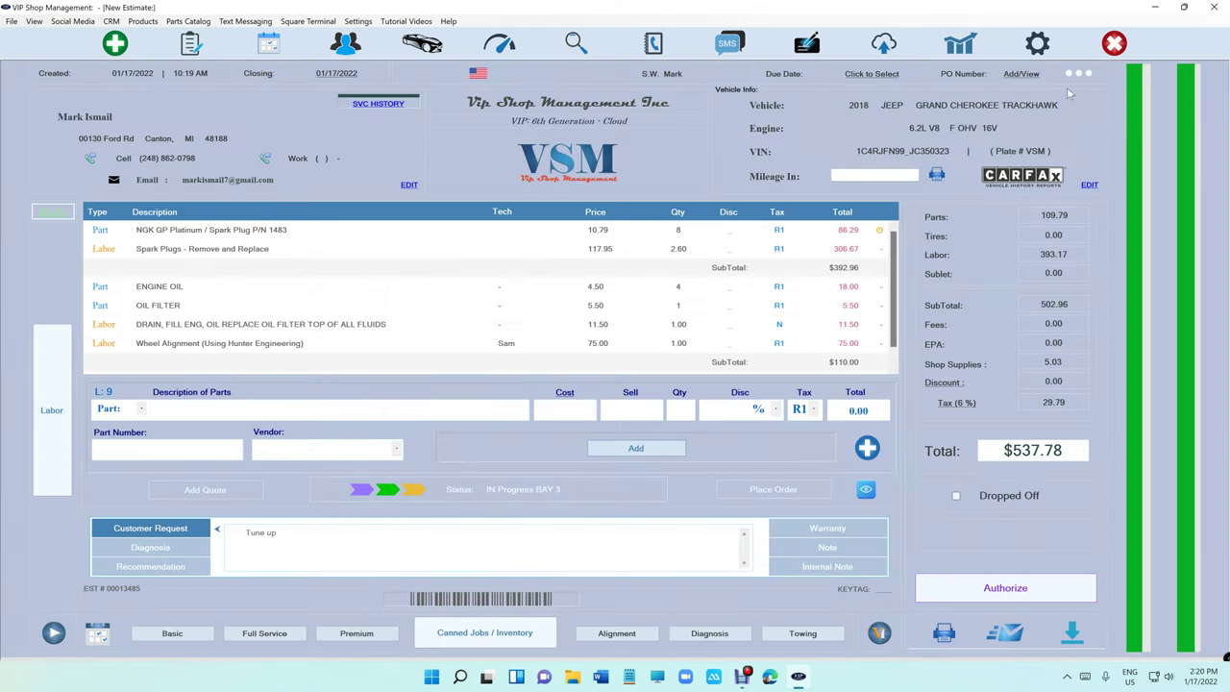
{"action": "left_click", "coordinate": [1078, 73]}
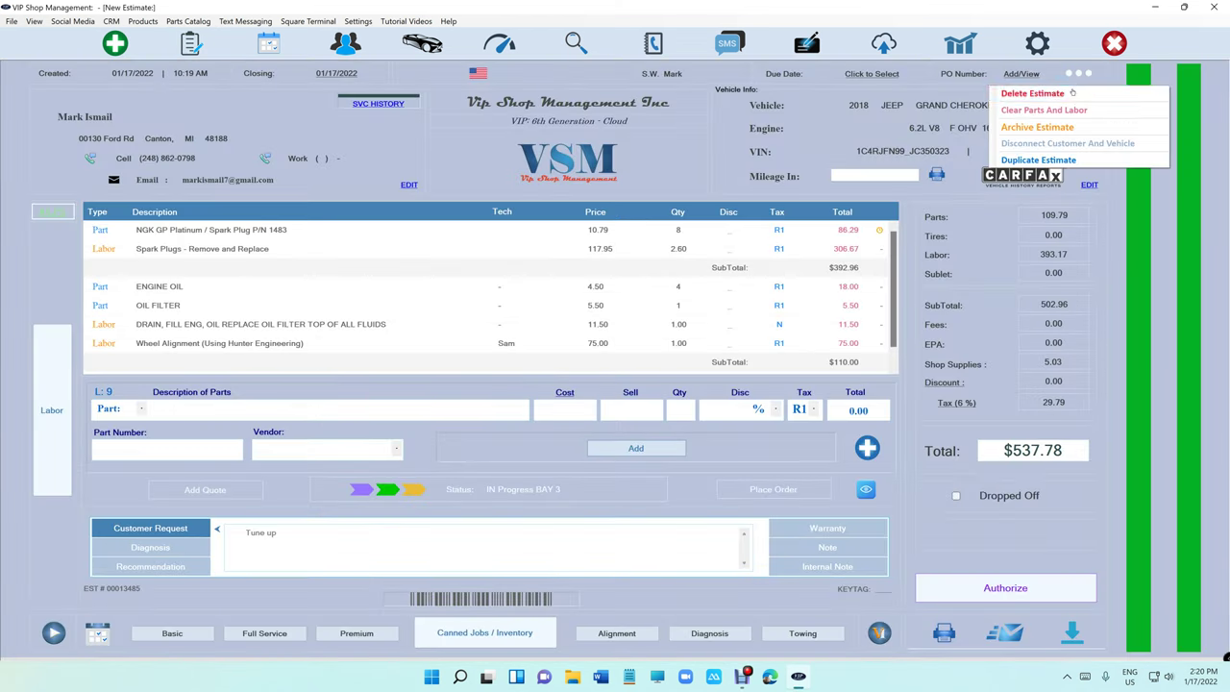
{"action": "left_click", "coordinate": [1068, 94]}
{"action": "left_click", "coordinate": [720, 363]}
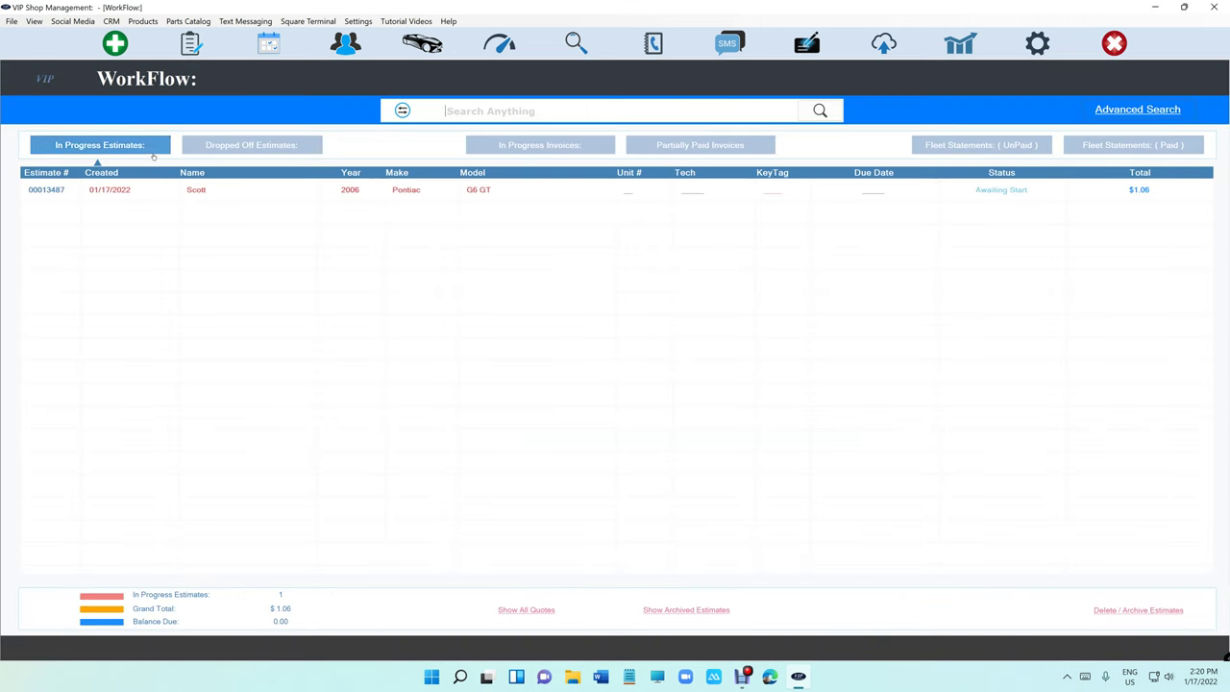
Step: Create a new estimate for an existing customer, searching by the customer's name and selecting the 2006 Pontiac G6 GT
{"action": "left_click", "coordinate": [114, 42]}
{"action": "left_click", "coordinate": [280, 137]}
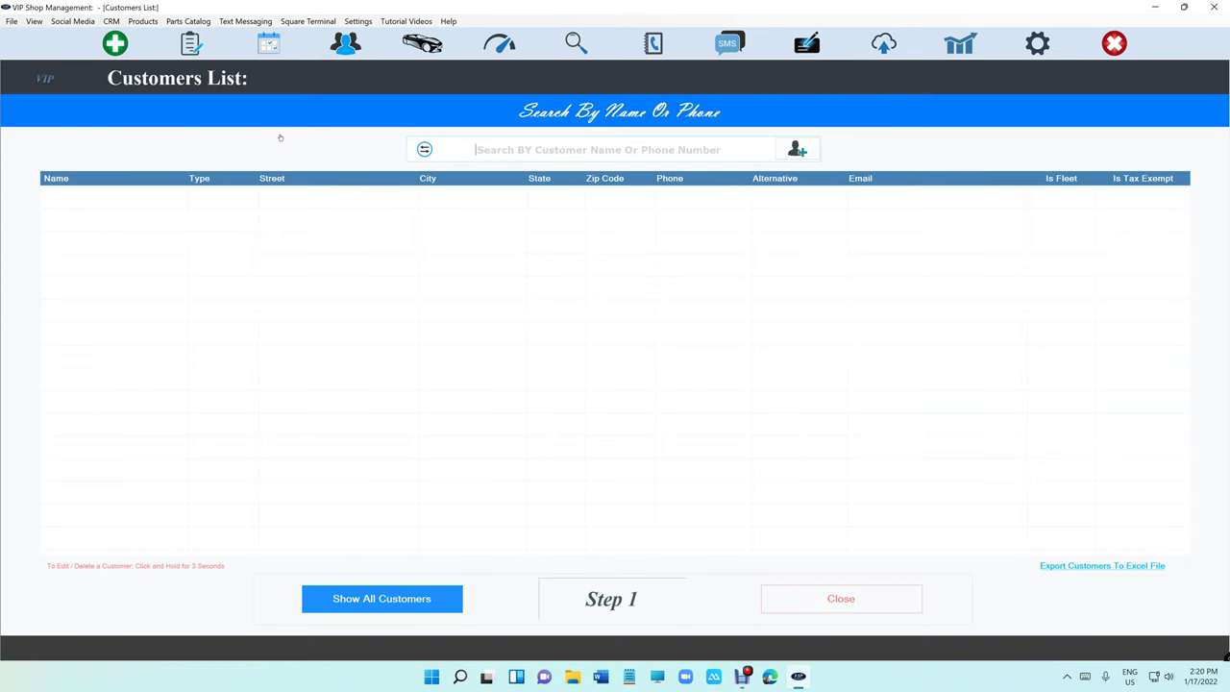
{"action": "type", "text": "mark"}
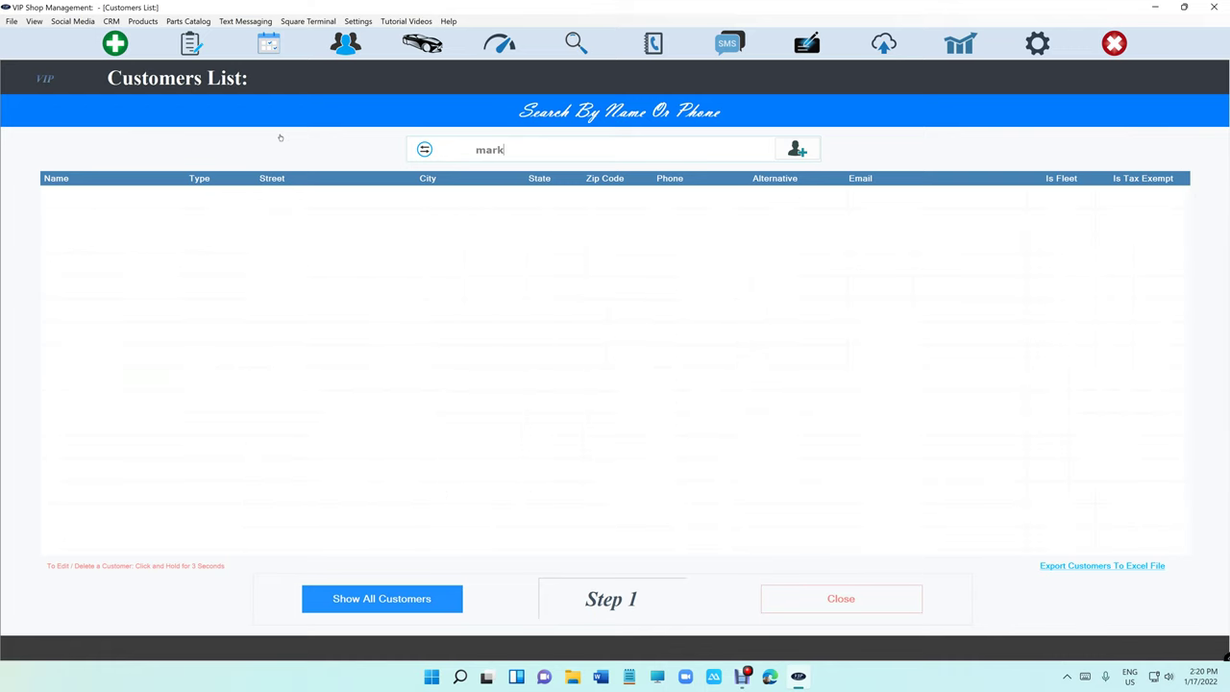
{"action": "type", "text": " k"}
{"action": "left_click", "coordinate": [306, 204]}
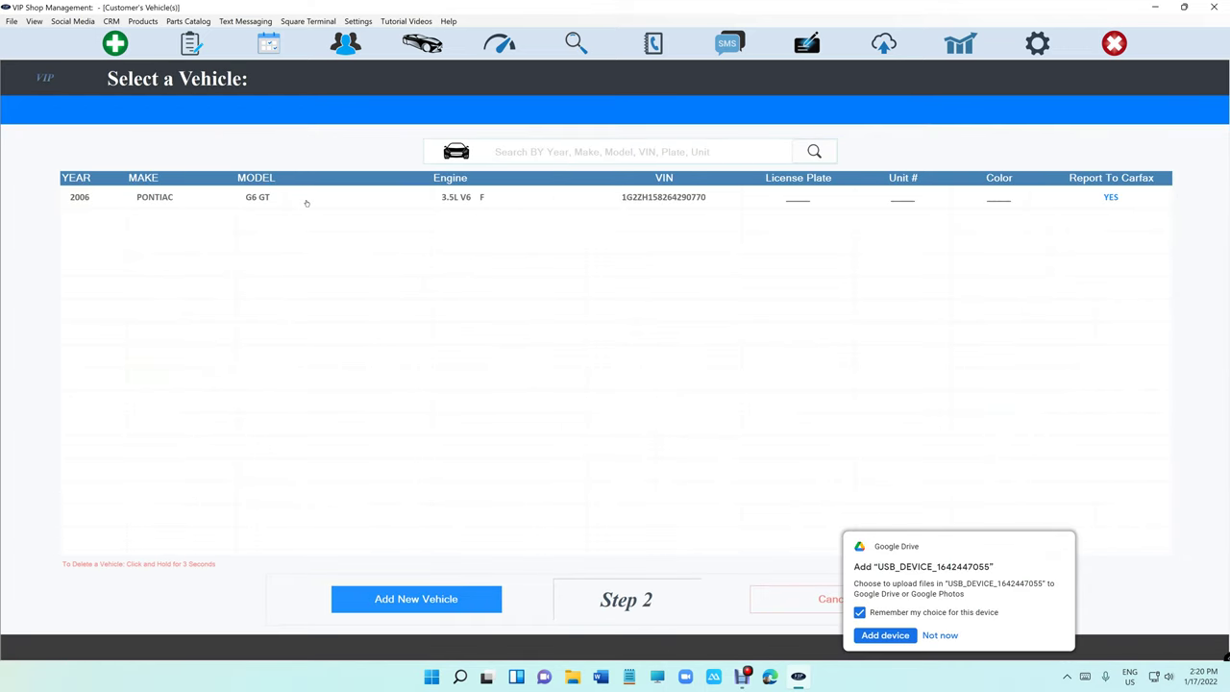
{"action": "left_click", "coordinate": [306, 203]}
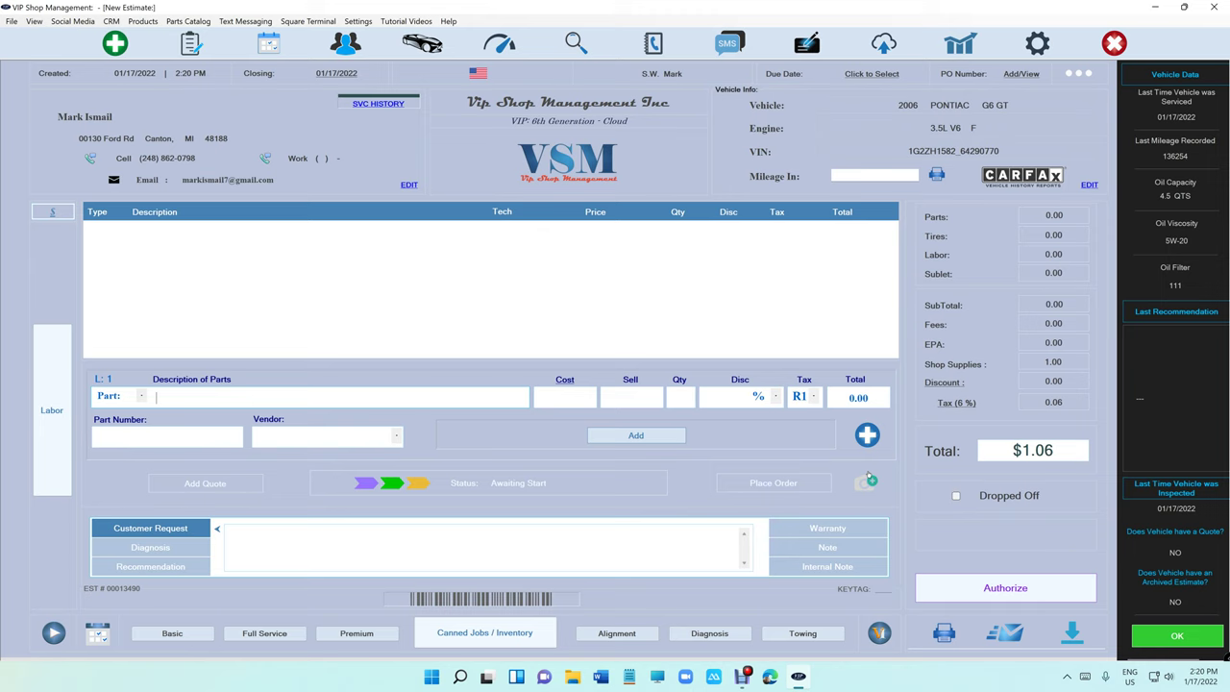
Step: Reopen the customer's new Pontiac G6 GT estimate from the workflow, taking it over, and view its attached image
{"action": "left_click", "coordinate": [190, 48]}
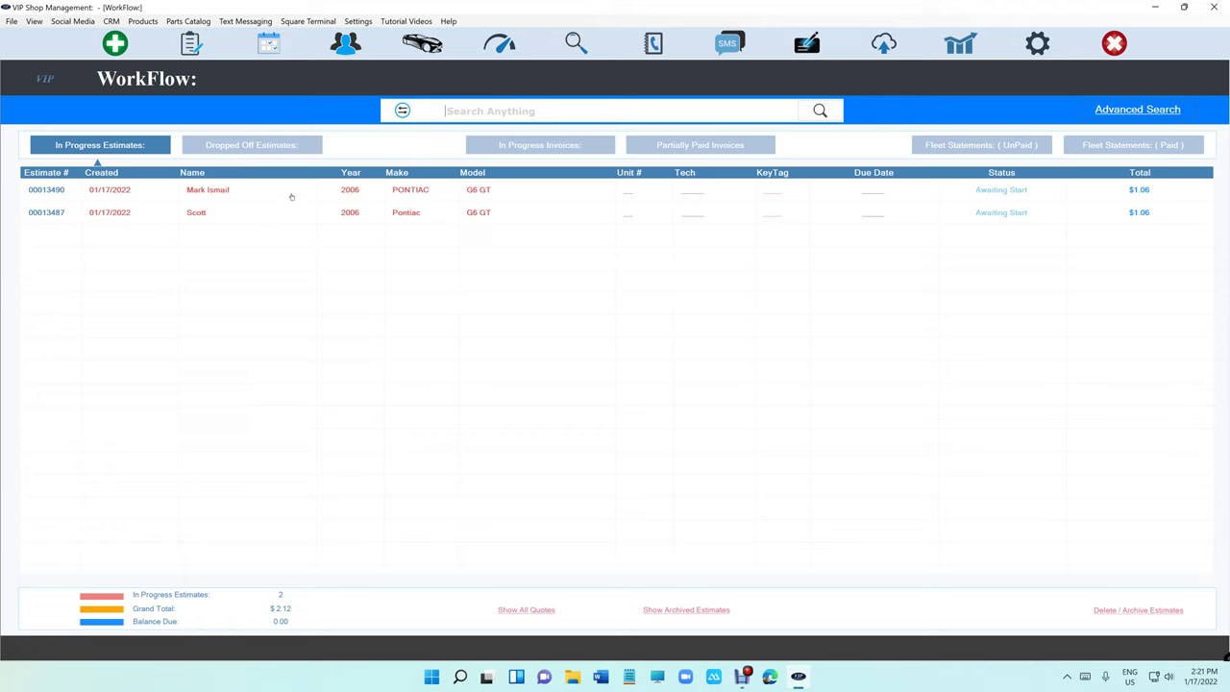
{"action": "double_click", "coordinate": [292, 192]}
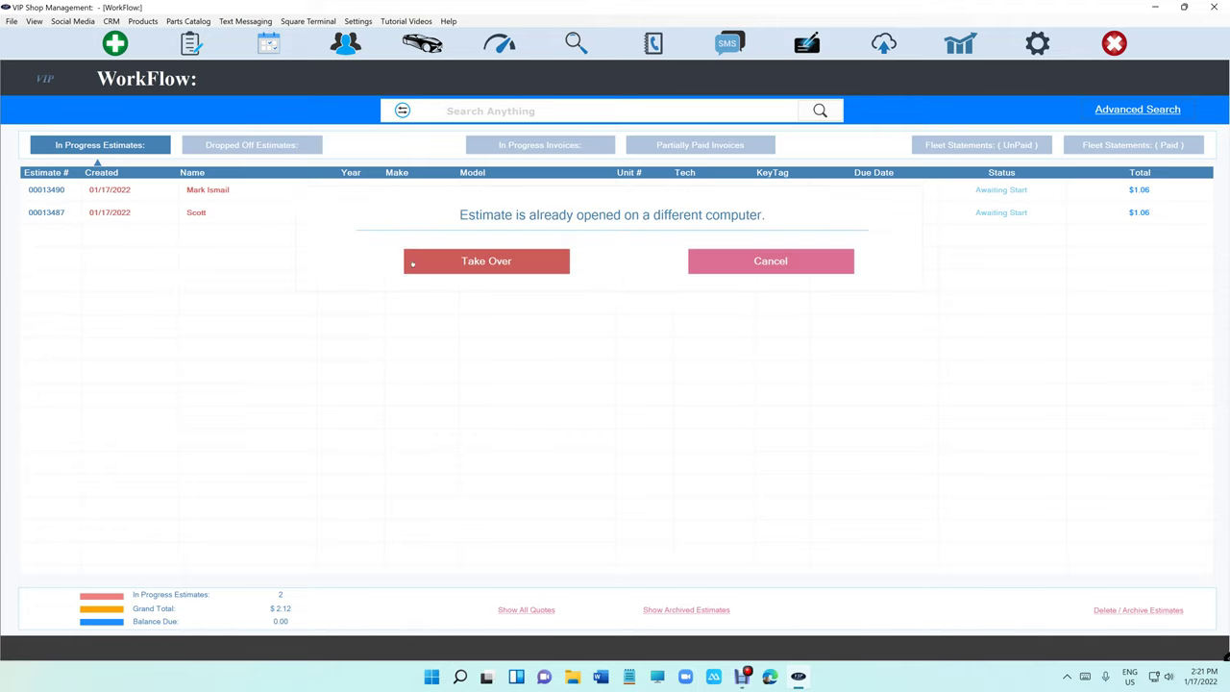
{"action": "left_click", "coordinate": [421, 262]}
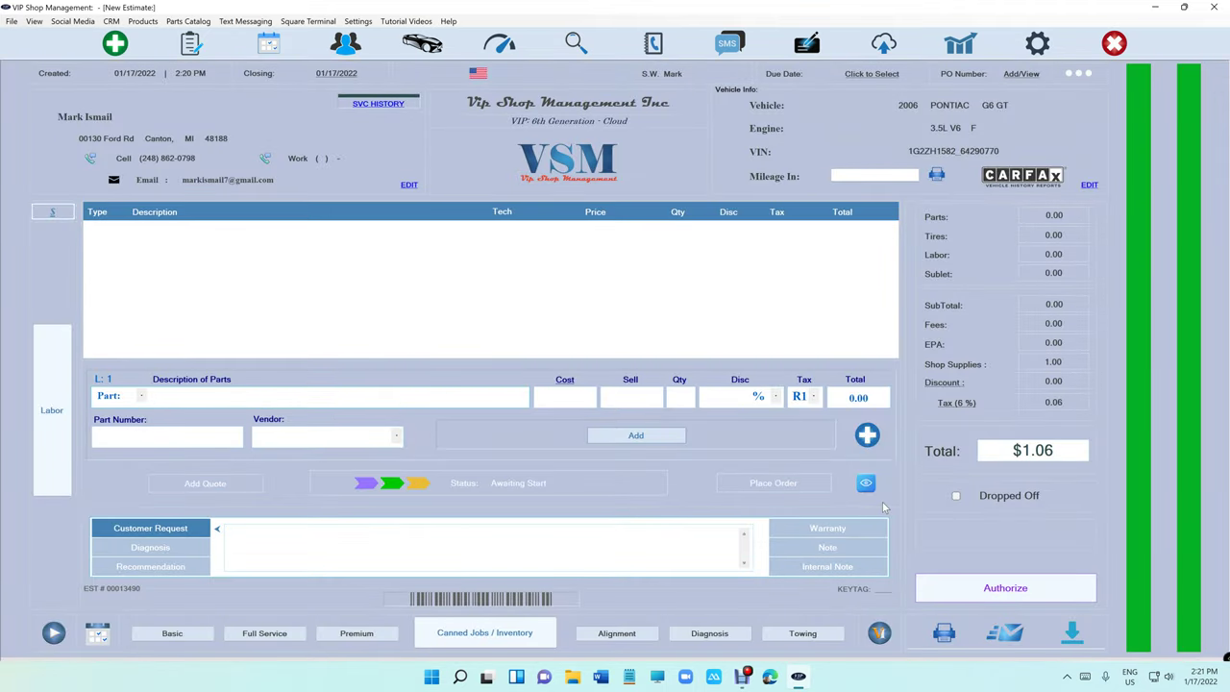
{"action": "left_click", "coordinate": [866, 483]}
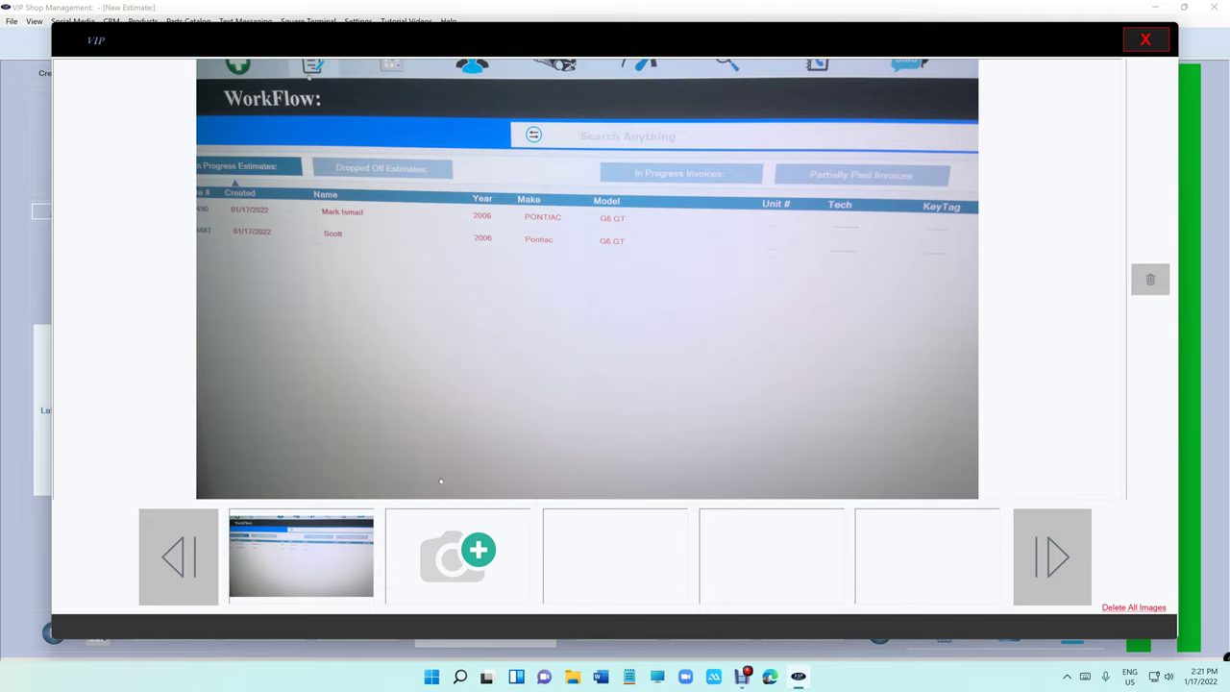
{"action": "left_click", "coordinate": [1143, 40]}
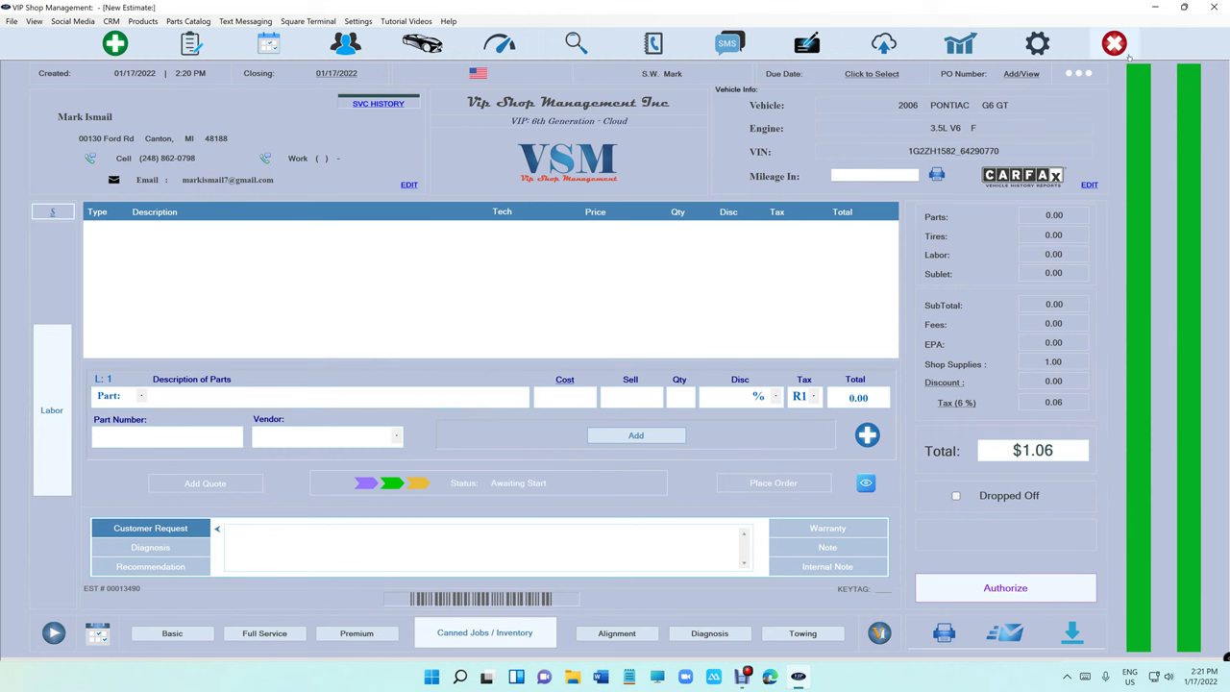
Step: Check Google Drive's recent activity for the sync status of the estimate image and the VSM_Images folder
{"action": "left_click", "coordinate": [1067, 676]}
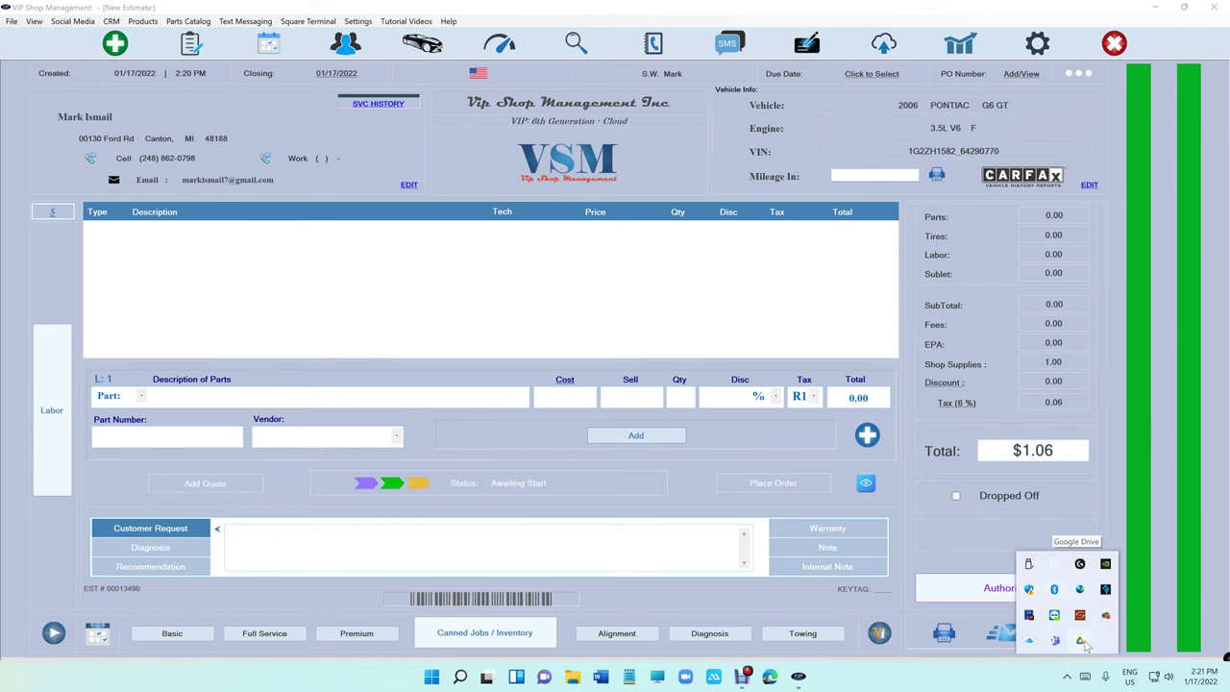
{"action": "left_click", "coordinate": [1067, 676]}
{"action": "left_click", "coordinate": [1068, 678]}
{"action": "left_click", "coordinate": [1079, 642]}
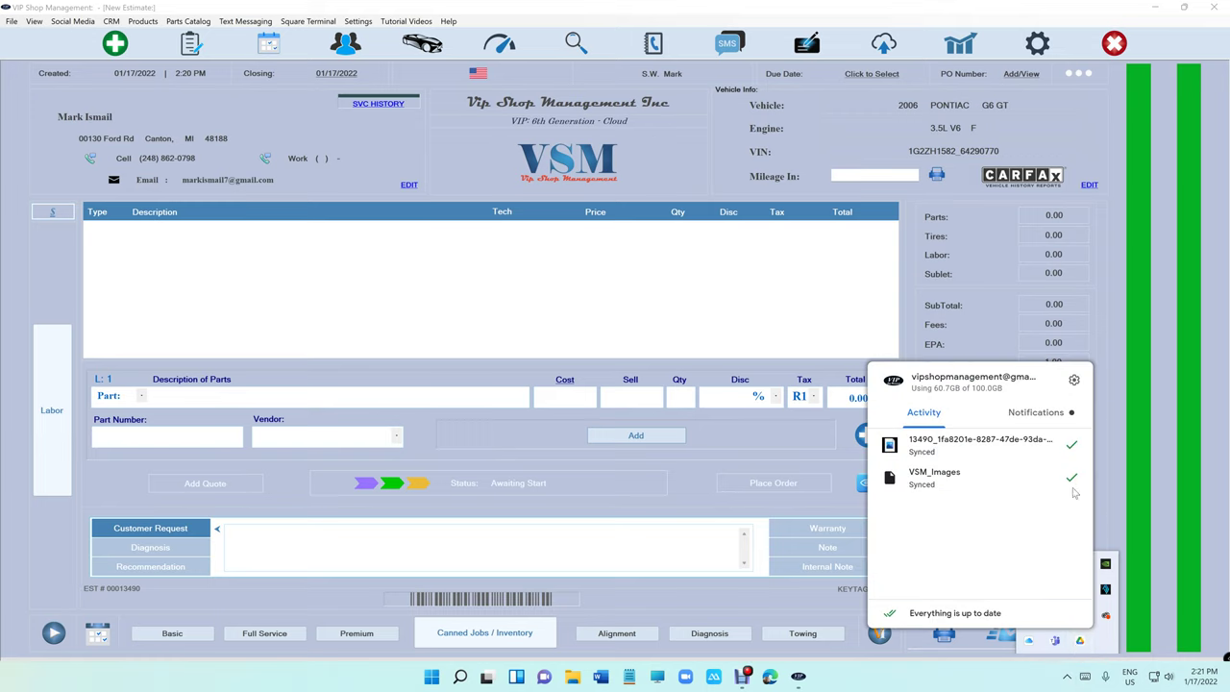
Step: Review the My Drive syncing options in Google Drive's preferences, keeping Mirror files selected
{"action": "left_click", "coordinate": [1073, 379]}
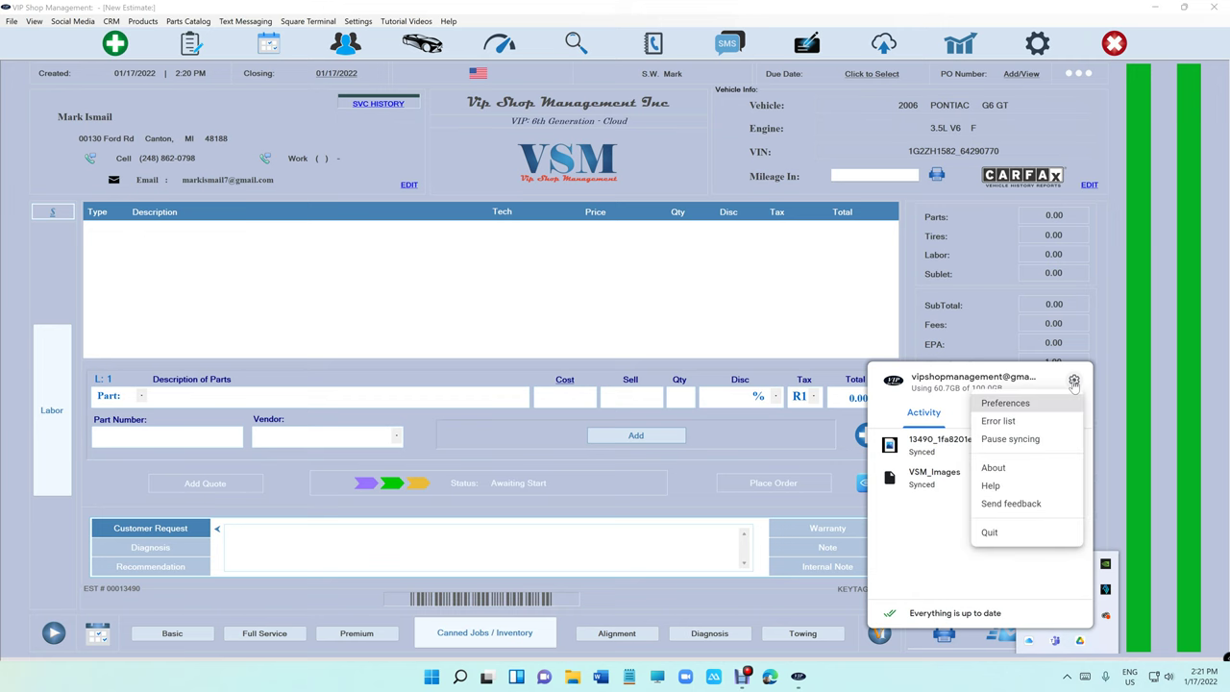
{"action": "left_click", "coordinate": [1005, 402]}
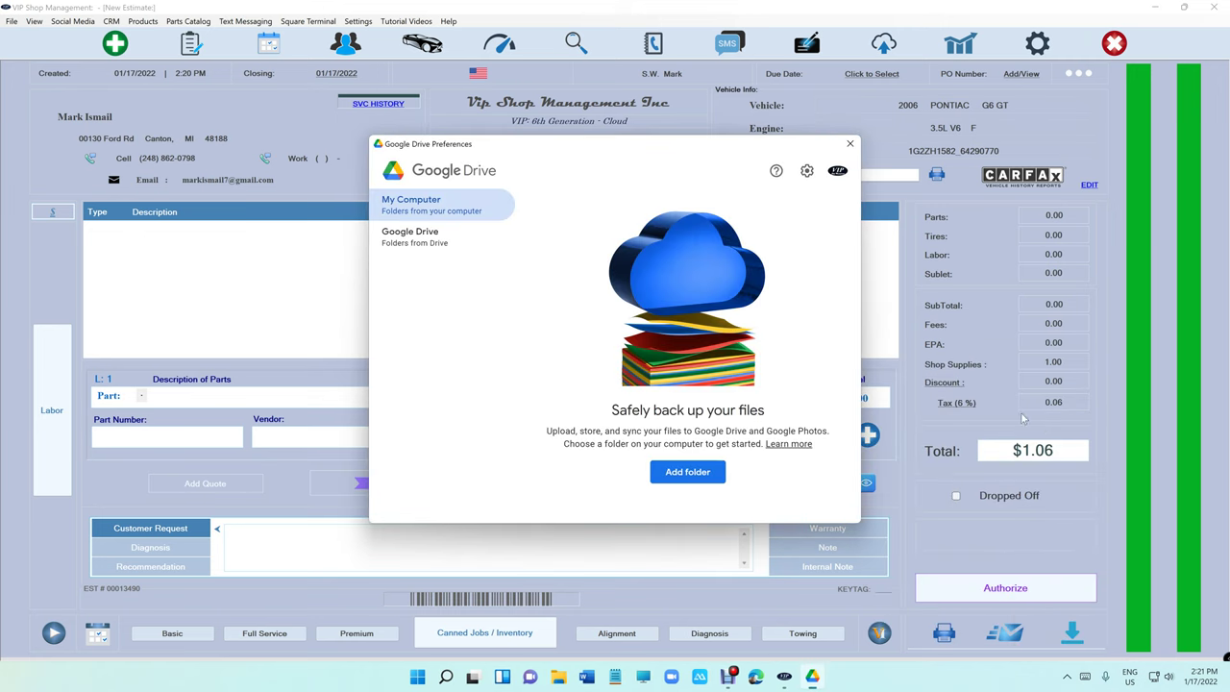
{"action": "left_click", "coordinate": [429, 251]}
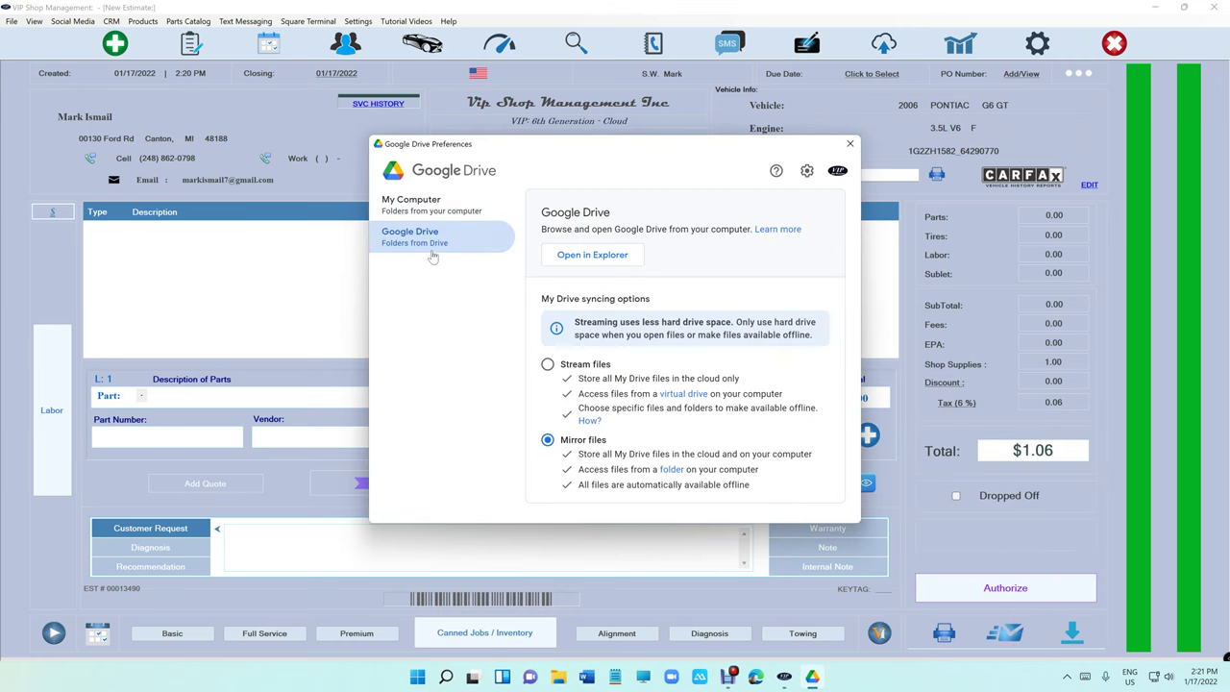
{"action": "left_click", "coordinate": [552, 442]}
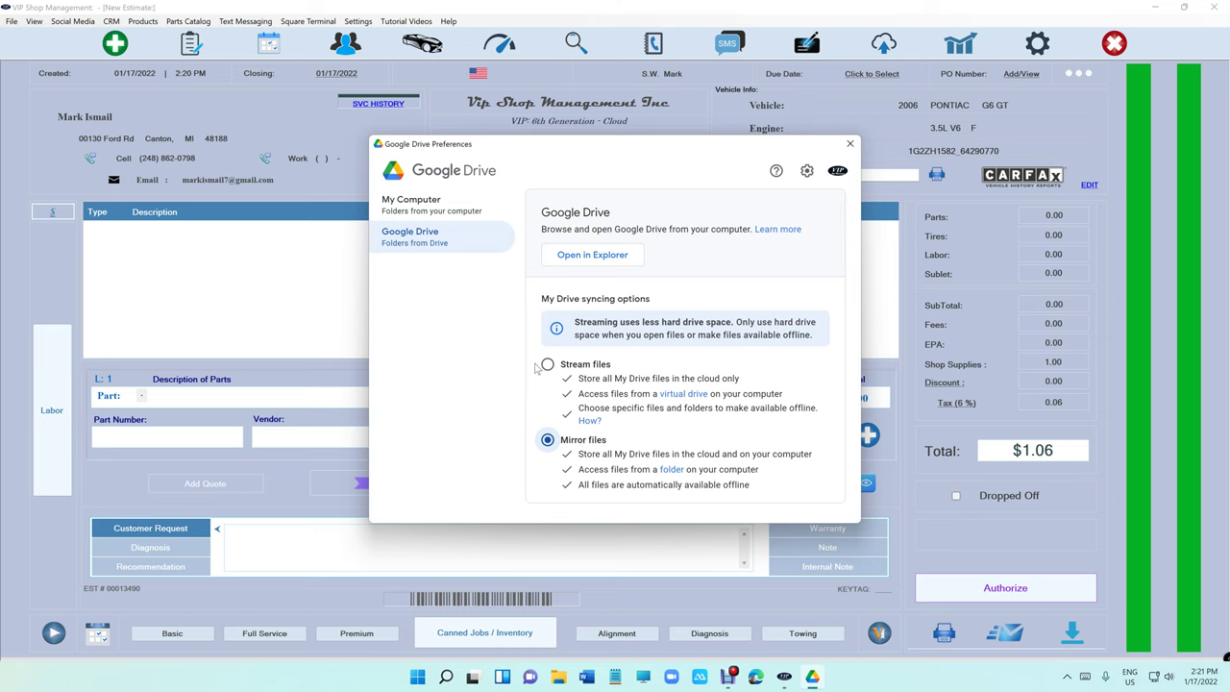
{"action": "left_click", "coordinate": [442, 203]}
{"action": "left_click", "coordinate": [440, 236]}
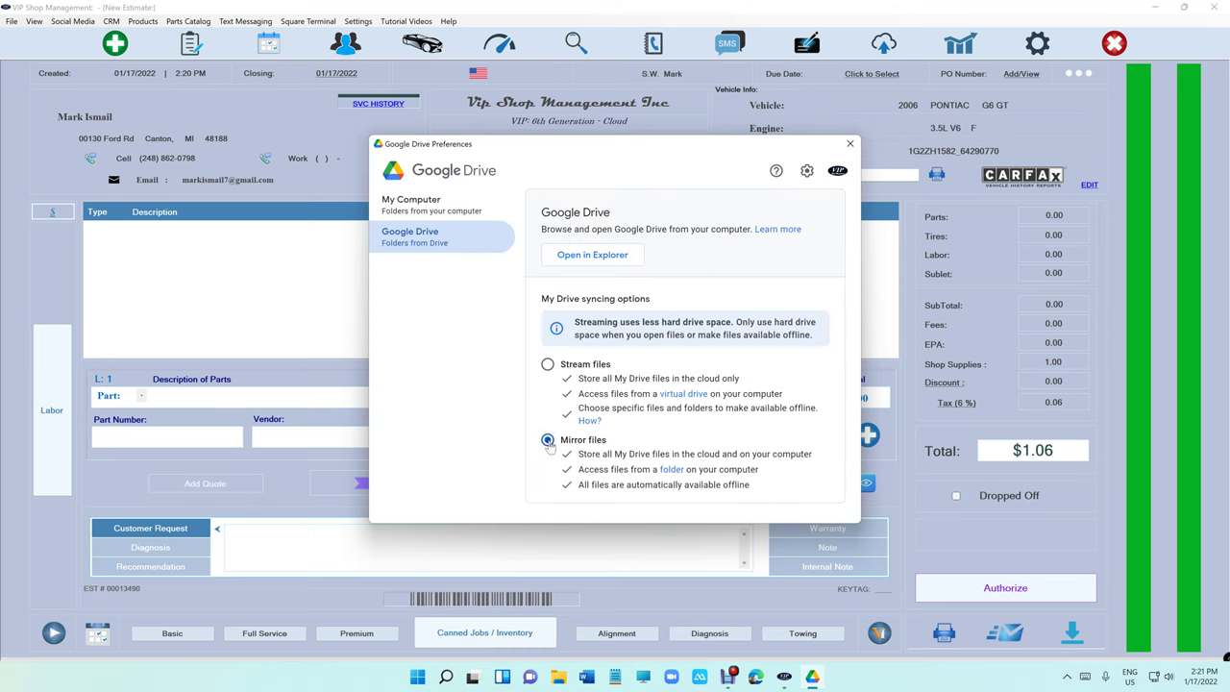
{"action": "left_click", "coordinate": [548, 441]}
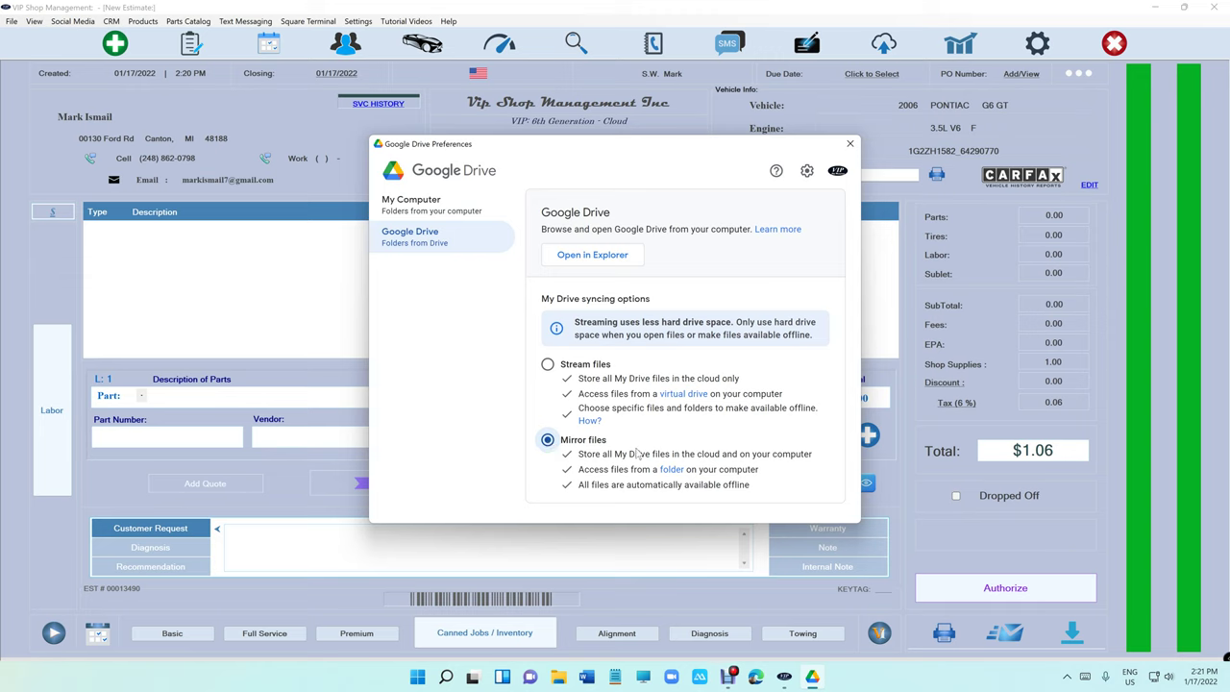
Step: Inspect the local My Drive folder's path in File Explorer, then close the folder window and Google Drive's preferences
{"action": "left_click", "coordinate": [560, 678]}
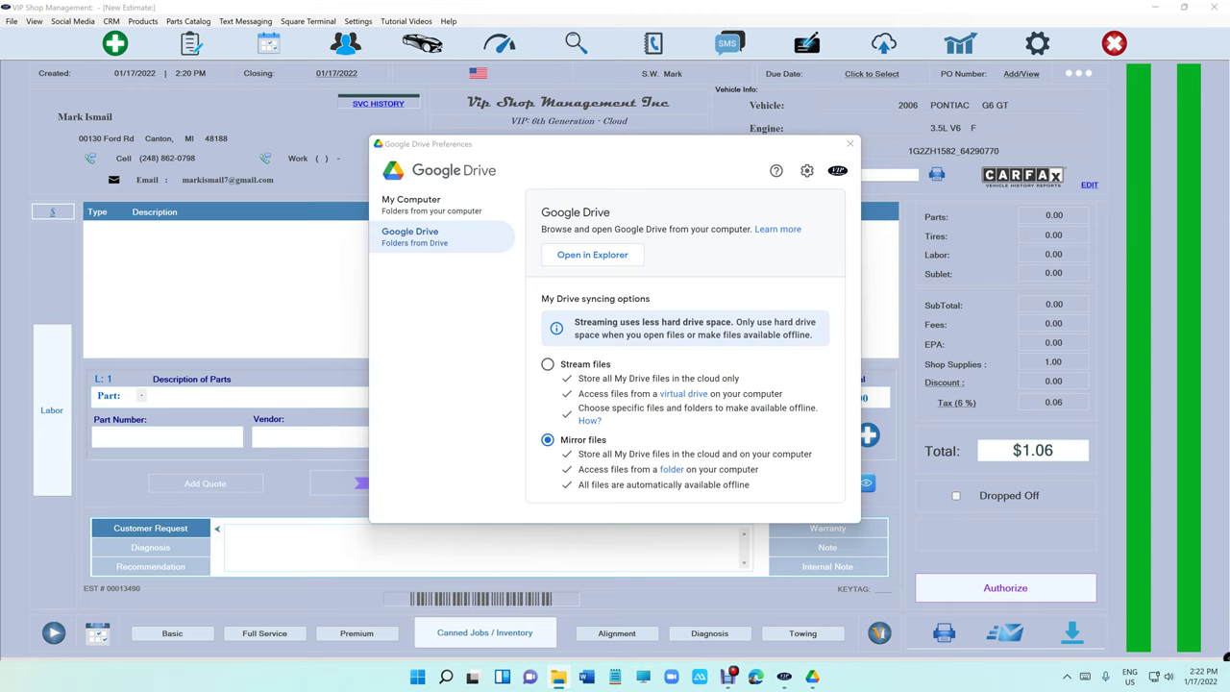
{"action": "left_click_drag", "start_coordinate": [1167, 142], "coordinate": [652, 582]}
{"action": "left_click", "coordinate": [535, 637]}
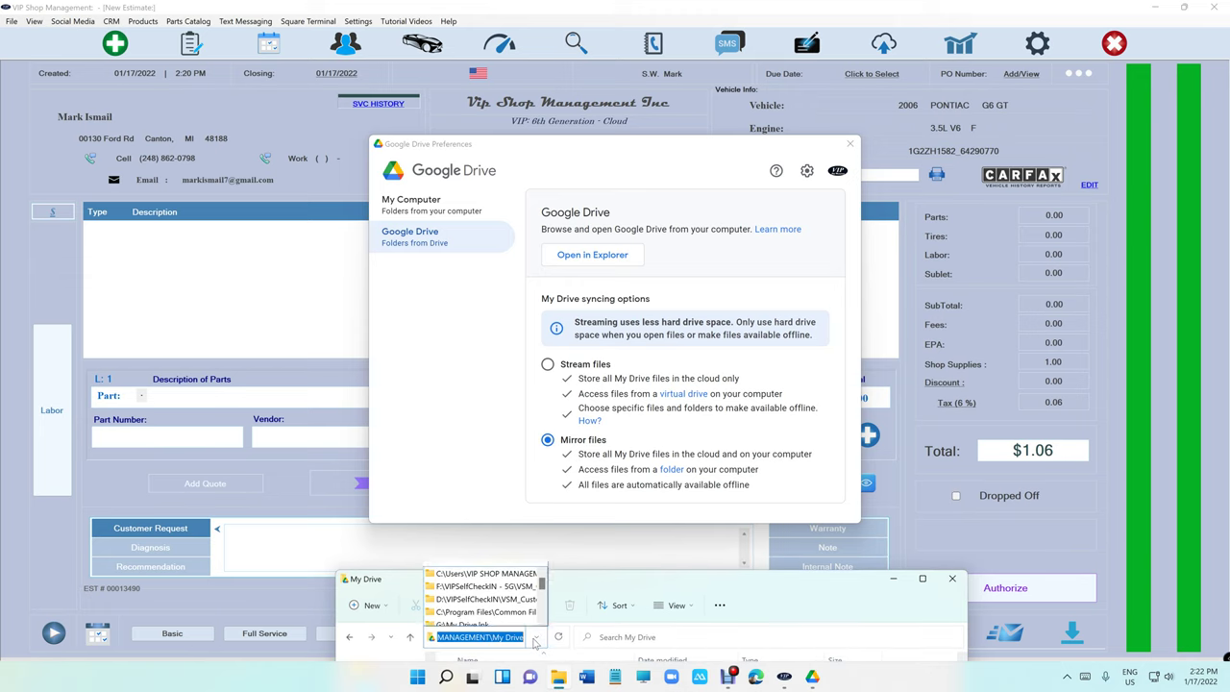
{"action": "left_click", "coordinate": [953, 579]}
{"action": "left_click", "coordinate": [952, 579]}
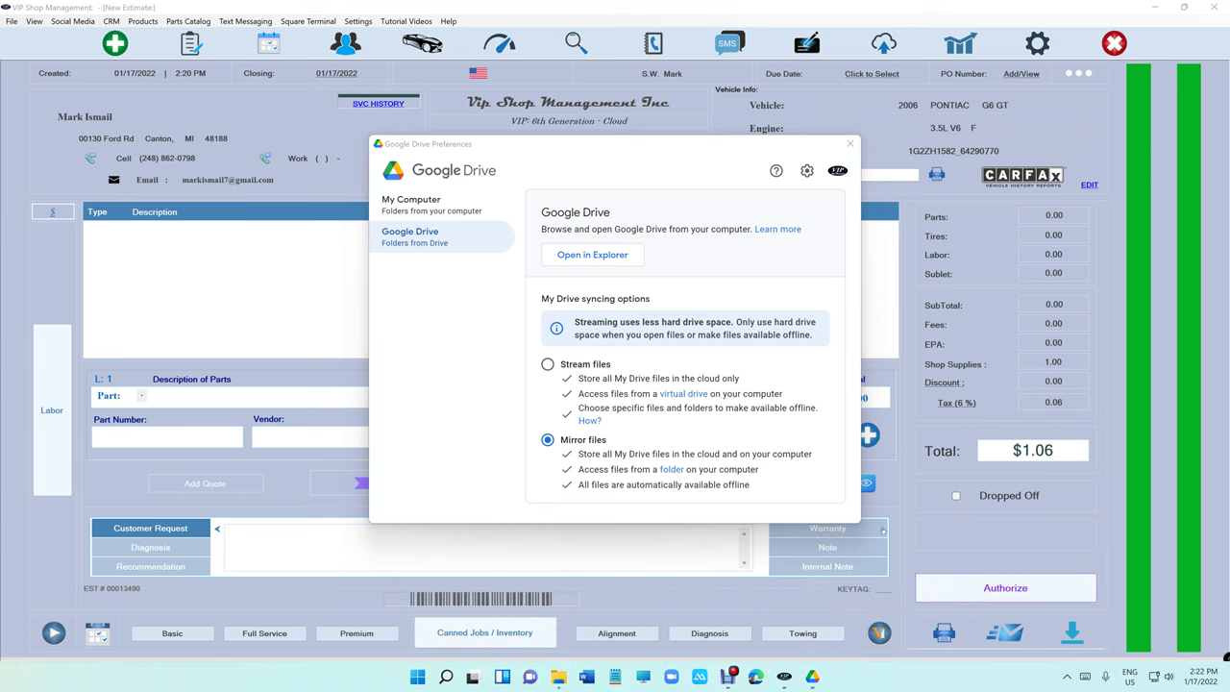
{"action": "left_click", "coordinate": [850, 144]}
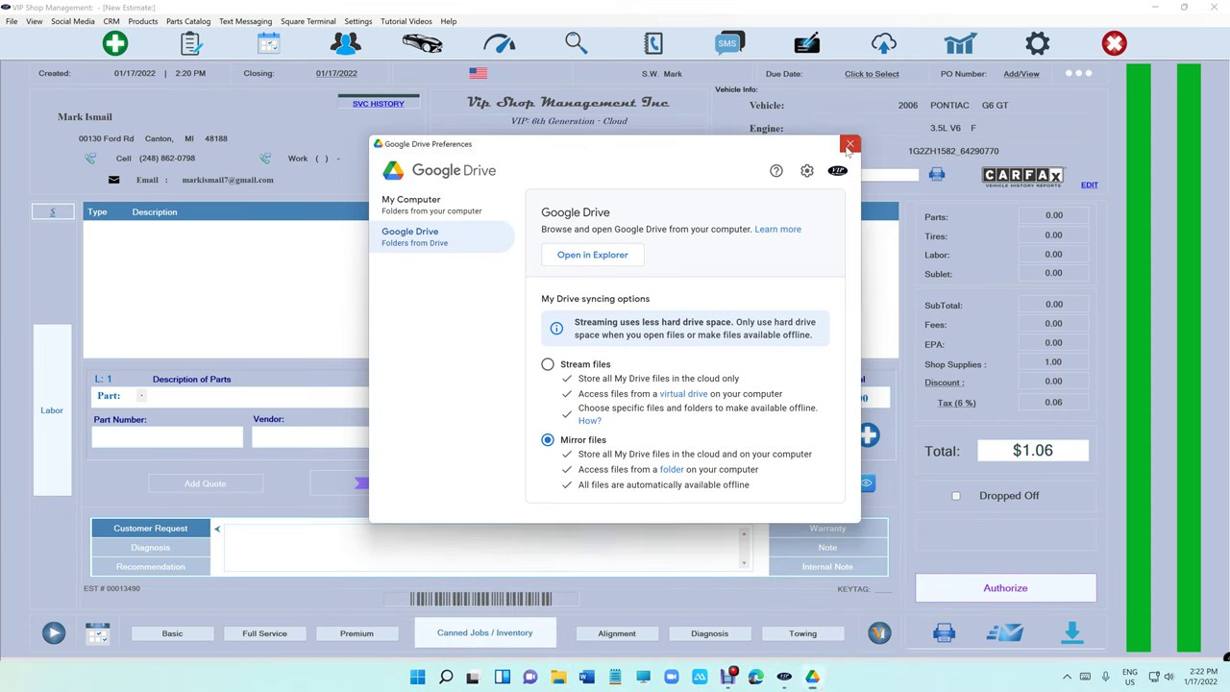
{"action": "left_click", "coordinate": [849, 144]}
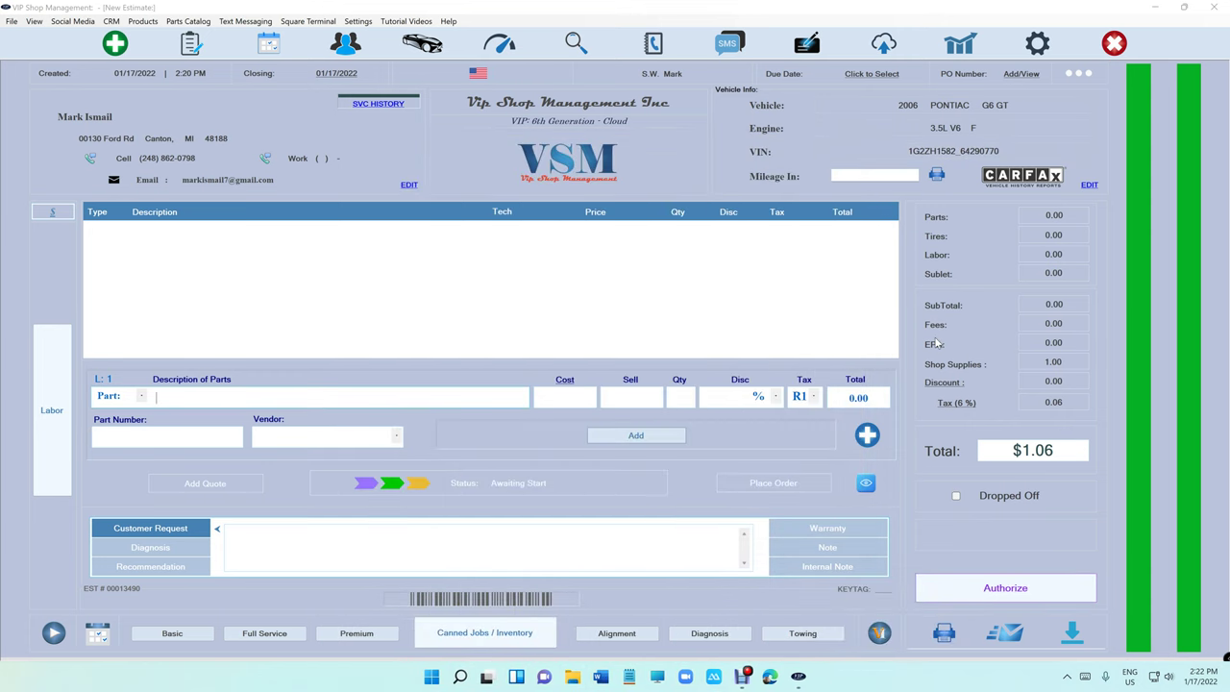